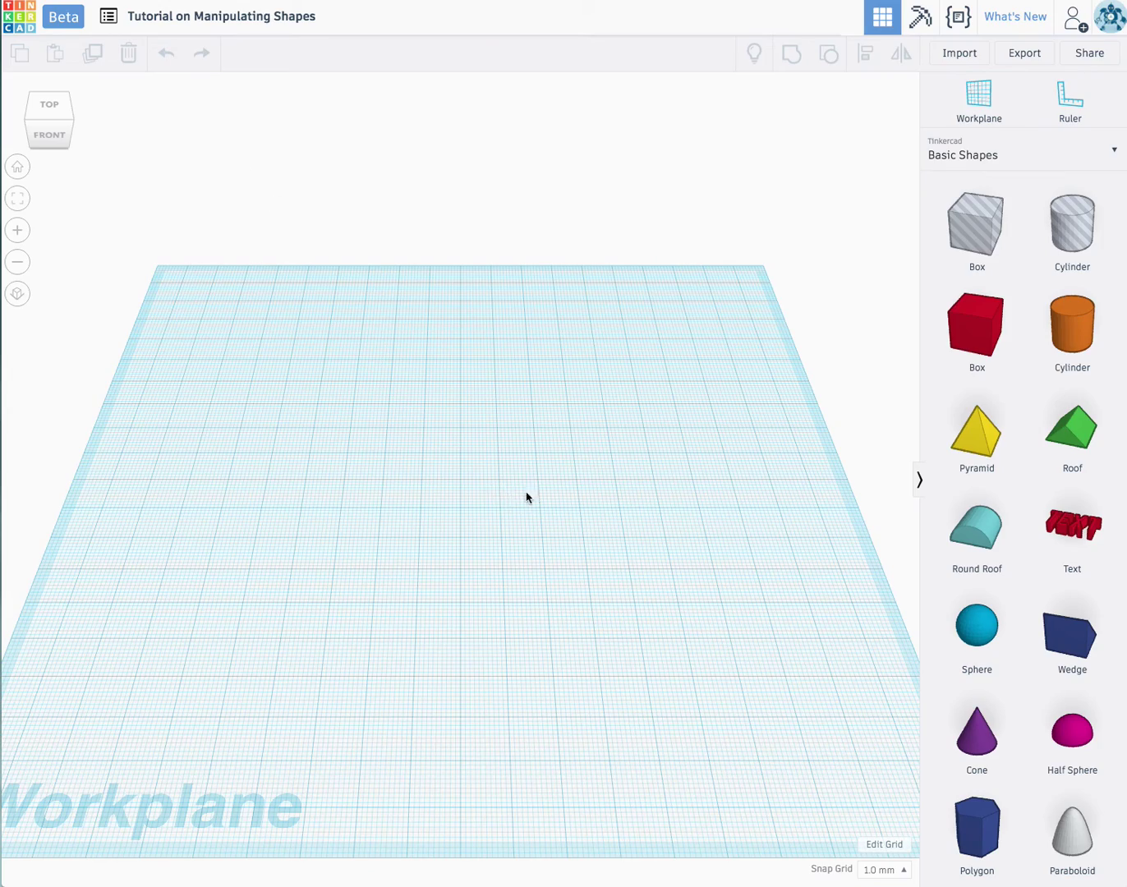
Place a red 20 × 20 × 20 box near the middle of the workplane.
right_click_drag(533, 501, 513, 473)
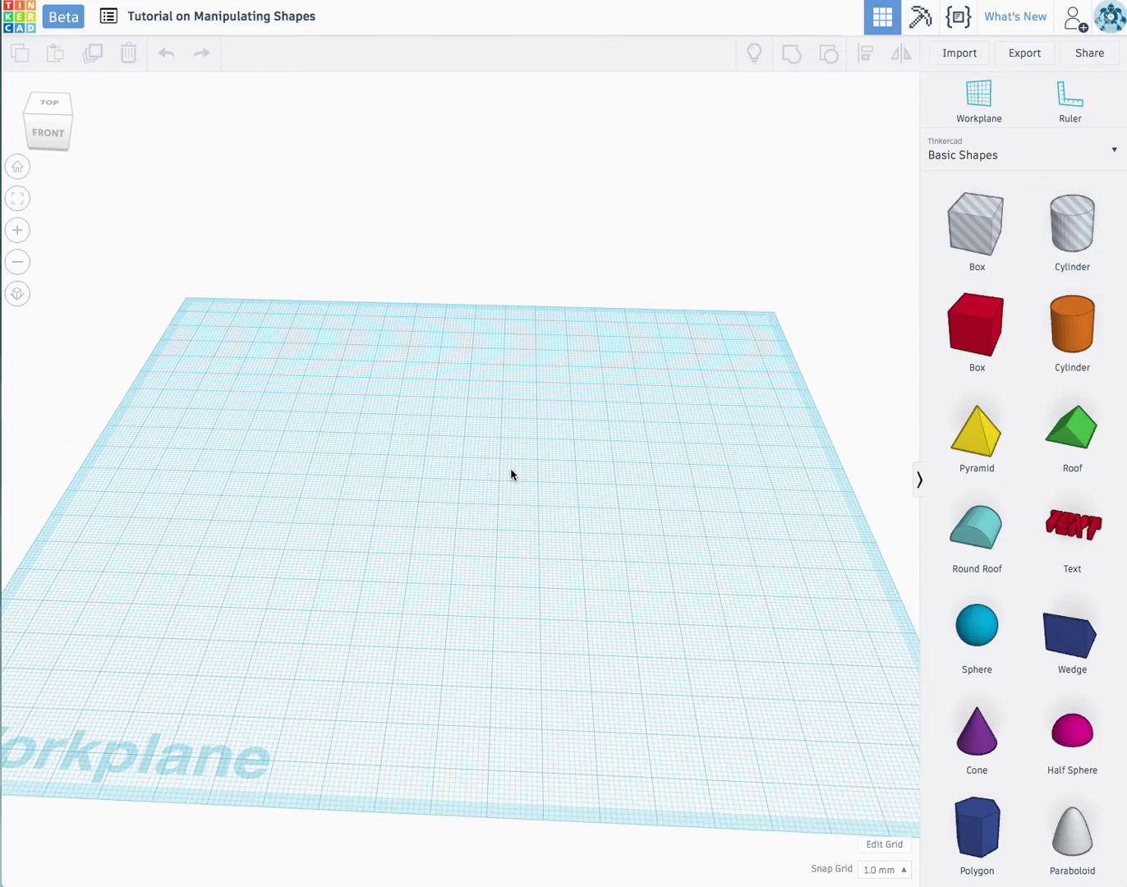
left_click(428, 444)
left_click_drag(378, 403, 574, 575)
mouse_move(481, 502)
right_mouse_down()
mouse_move(495, 422)
mouse_move(395, 430)
mouse_move(349, 485)
mouse_move(457, 536)
mouse_move(503, 514)
mouse_move(485, 516)
right_mouse_up()
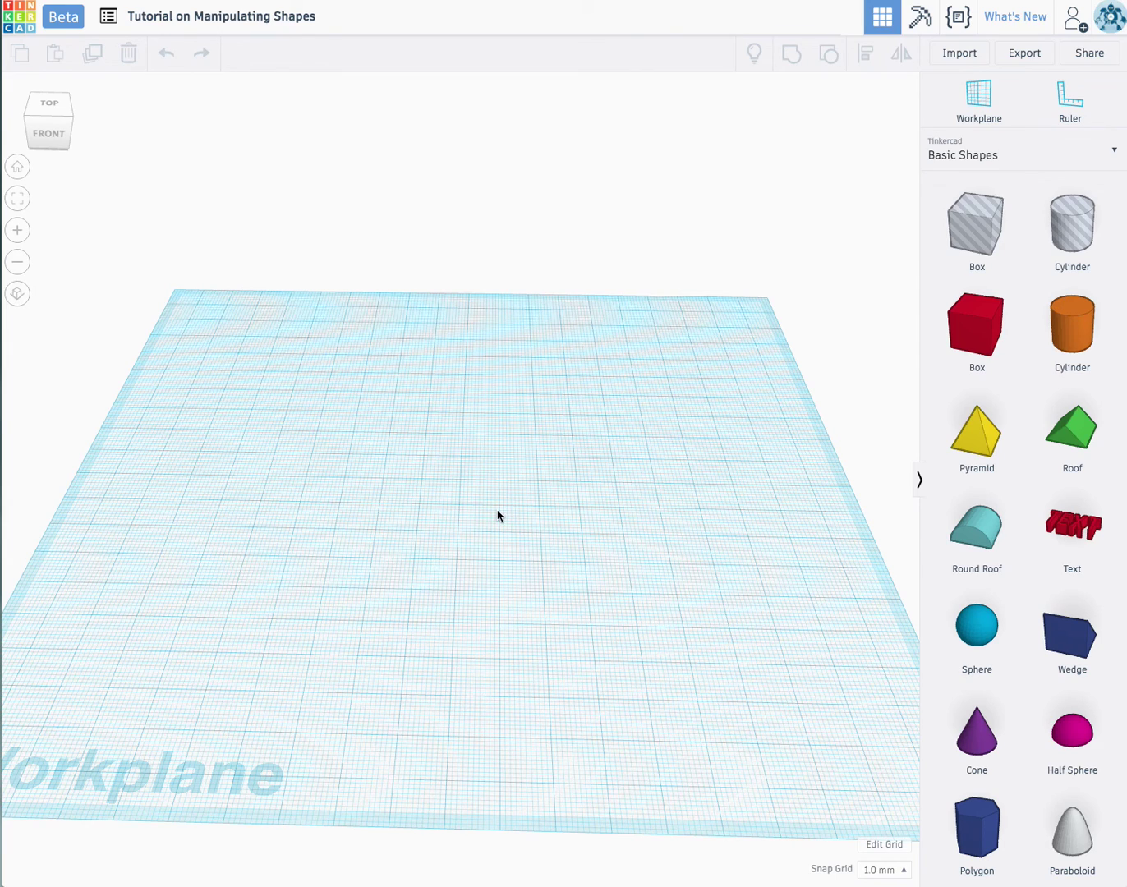
left_click_drag(953, 320, 493, 503)
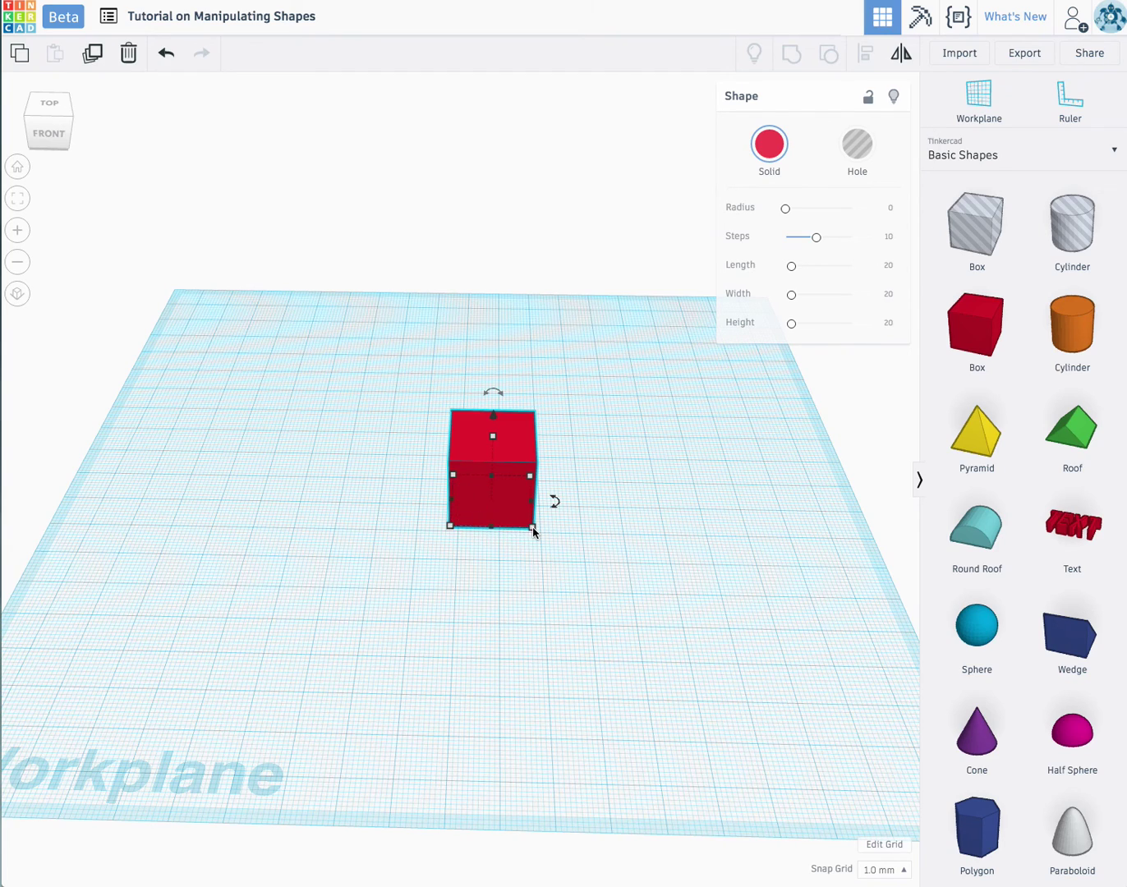
Stretch the box's height, length and footprint by dragging its corner and side handles.
mouse_move(532, 532)
left_mouse_down()
mouse_move(563, 540)
mouse_move(563, 557)
mouse_move(538, 551)
left_mouse_up()
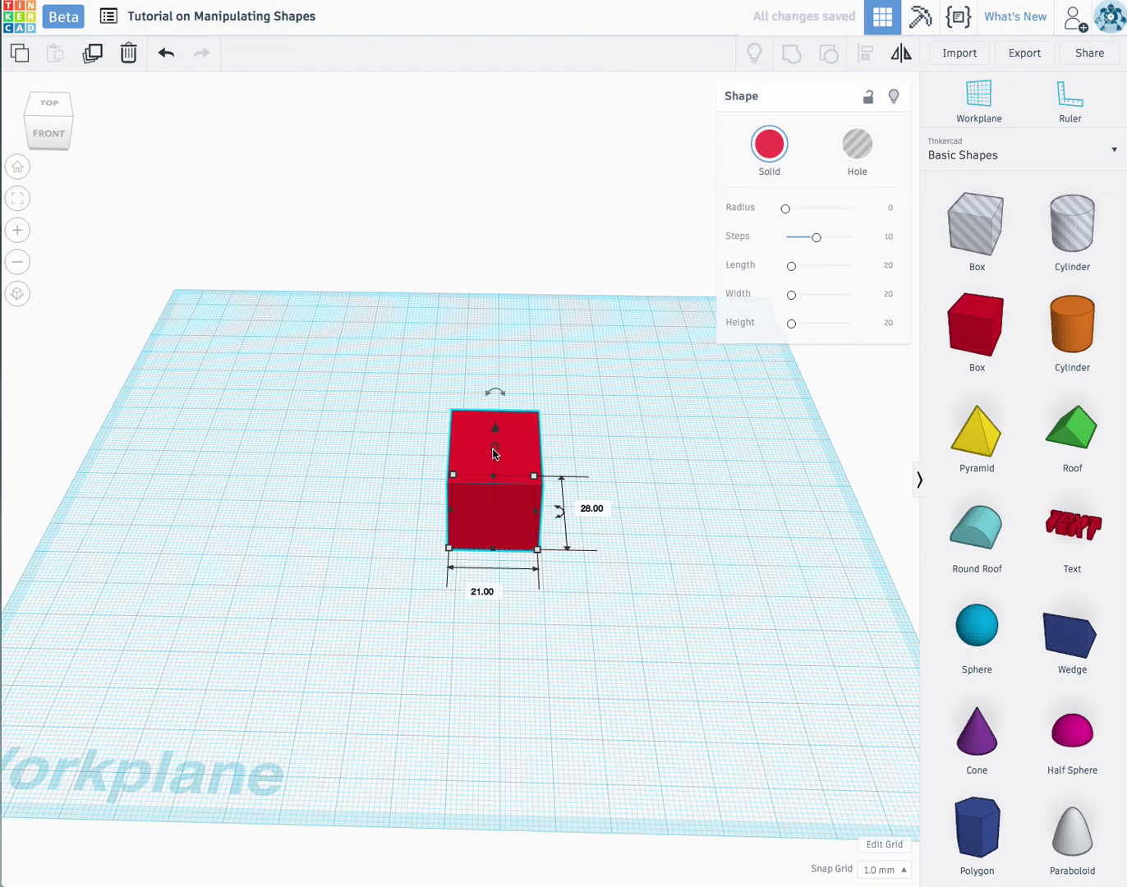
left_click_drag(496, 450, 496, 381)
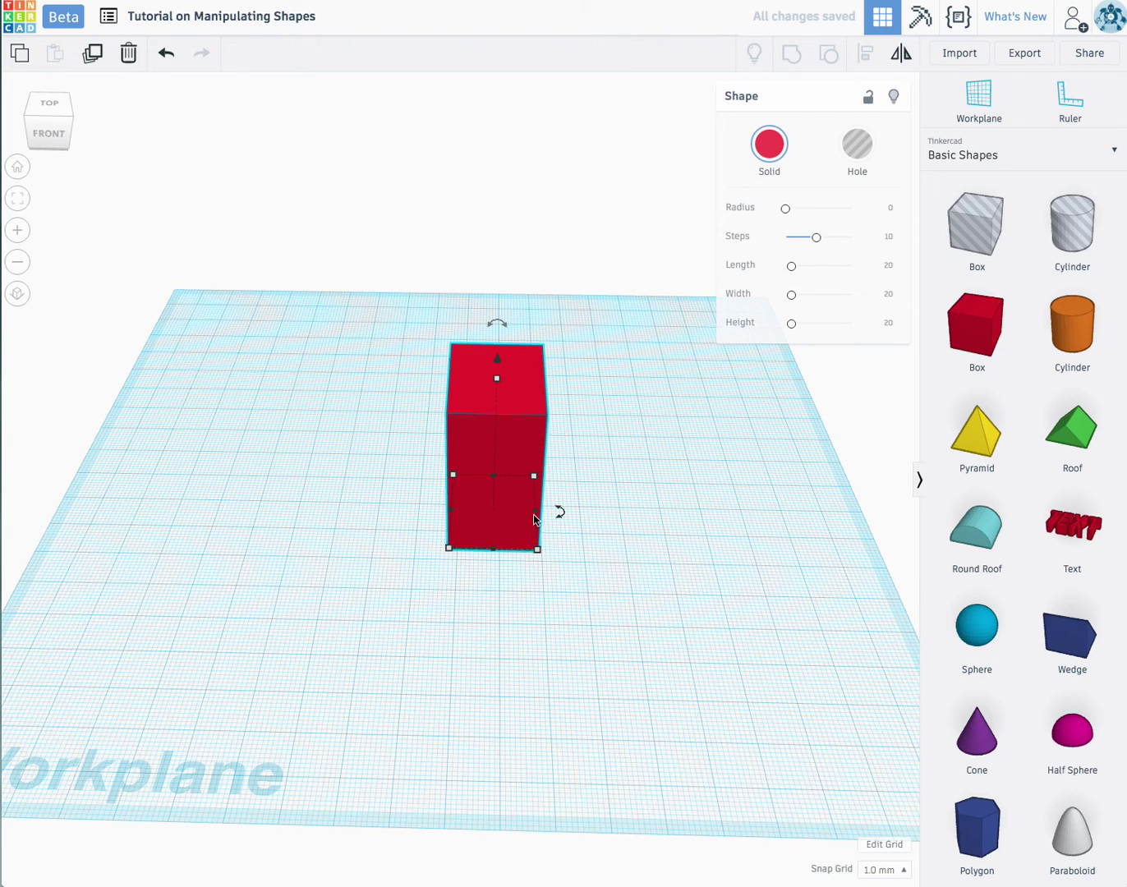
left_click_drag(492, 548, 420, 479)
left_click(484, 477)
left_click(451, 478)
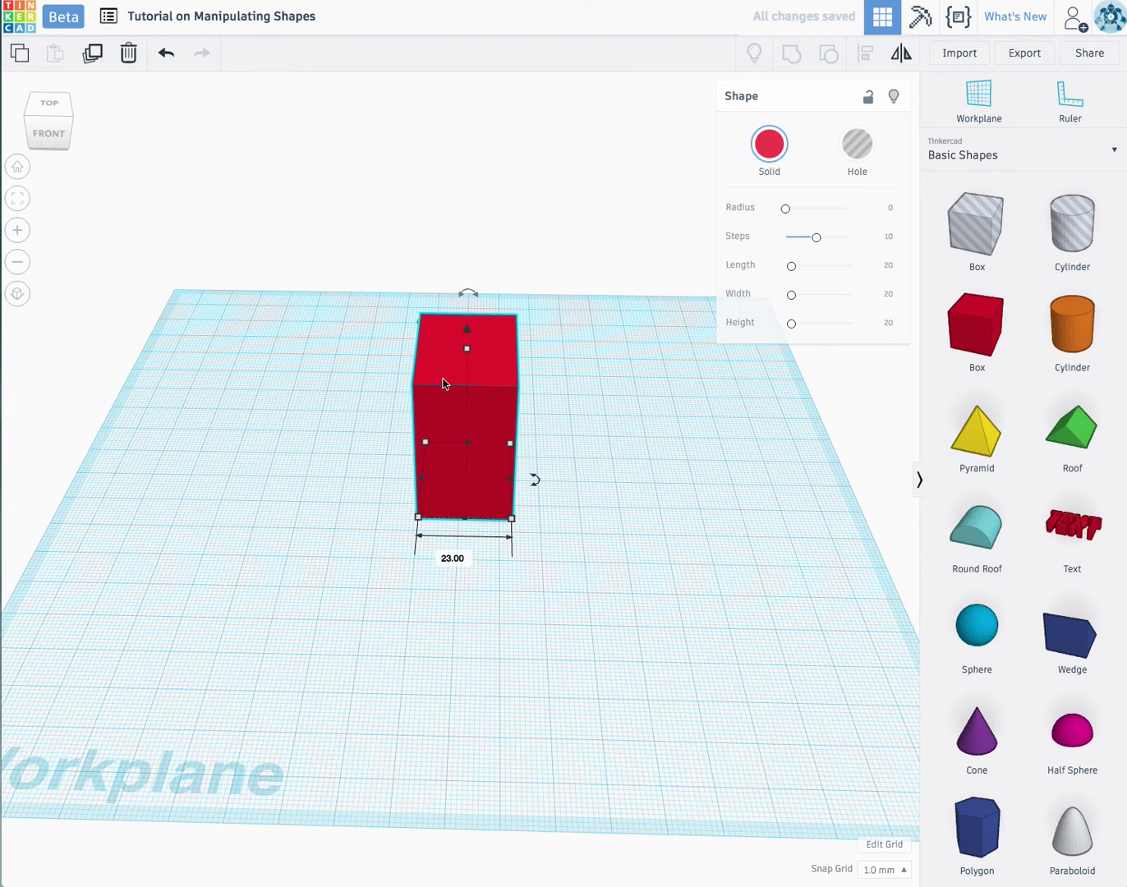
left_click_drag(465, 351, 467, 383)
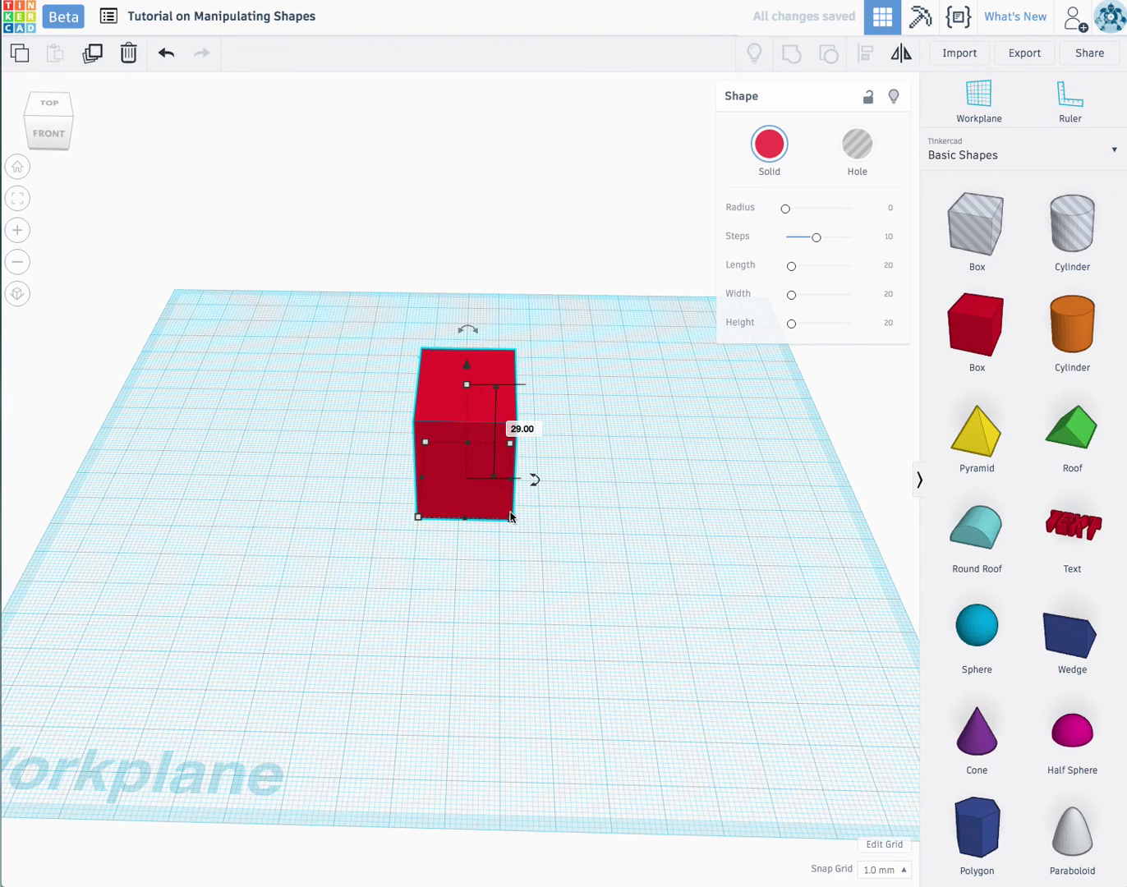
left_click_drag(510, 520, 552, 569)
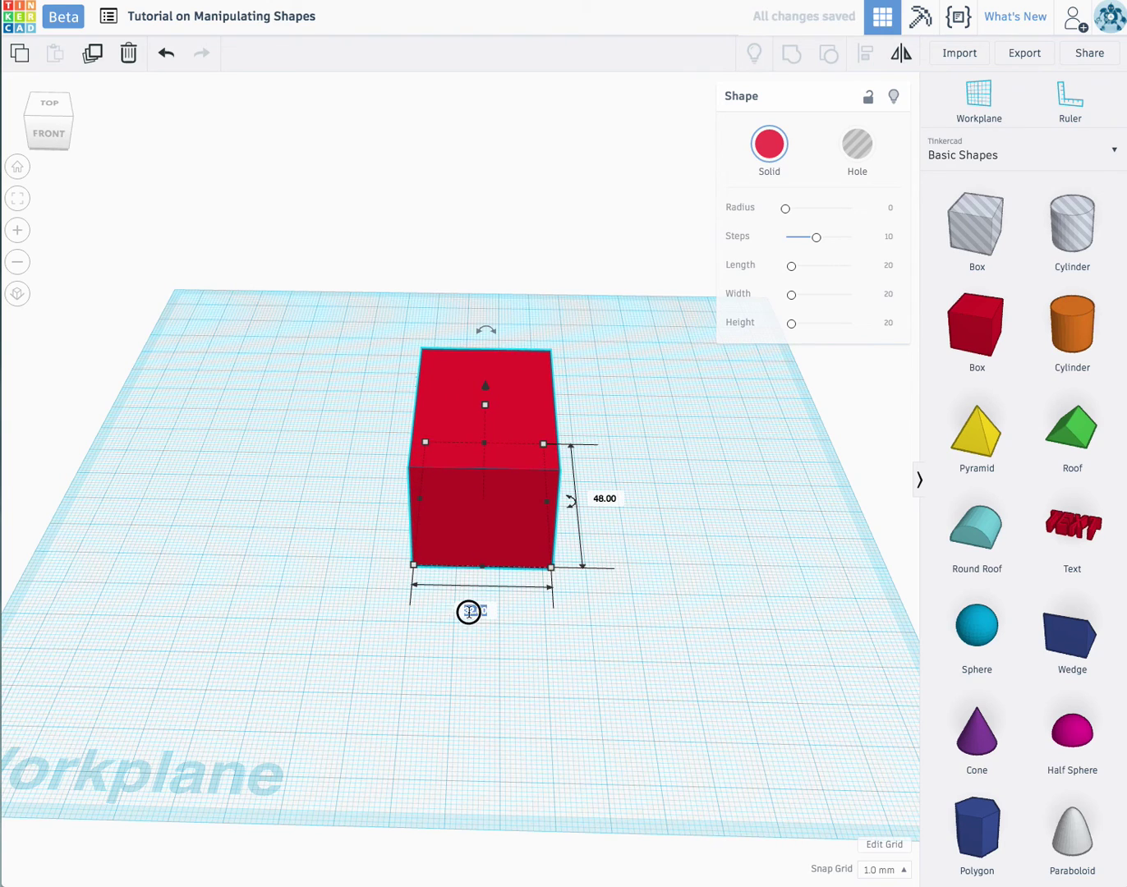
Set the box width to exactly 20 mm, then select the 48.00 length for editing.
left_click(473, 610)
type("20")
key("Return")
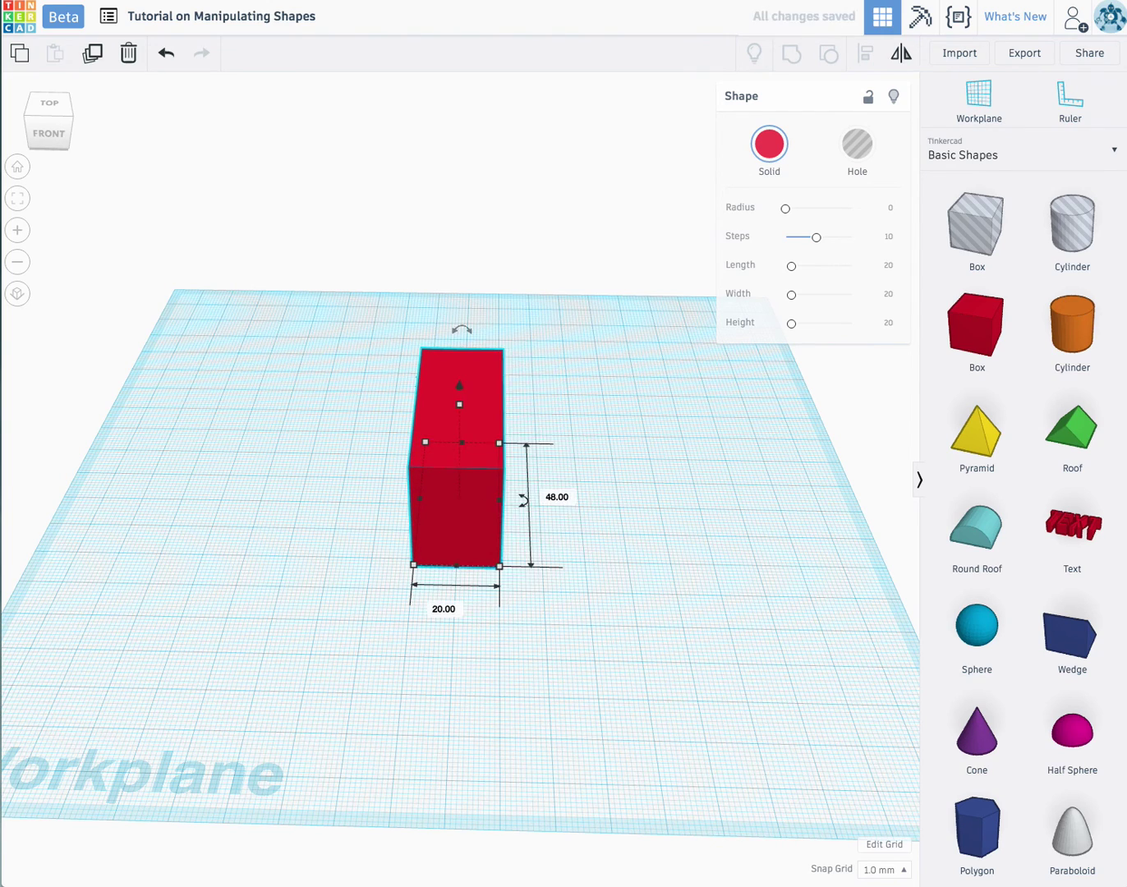
left_click(557, 496)
Confirm a 20 mm length for a 20 × 20 mm footprint, then frame and reselect the box.
key("Return")
scroll(557, 503, "down", 4)
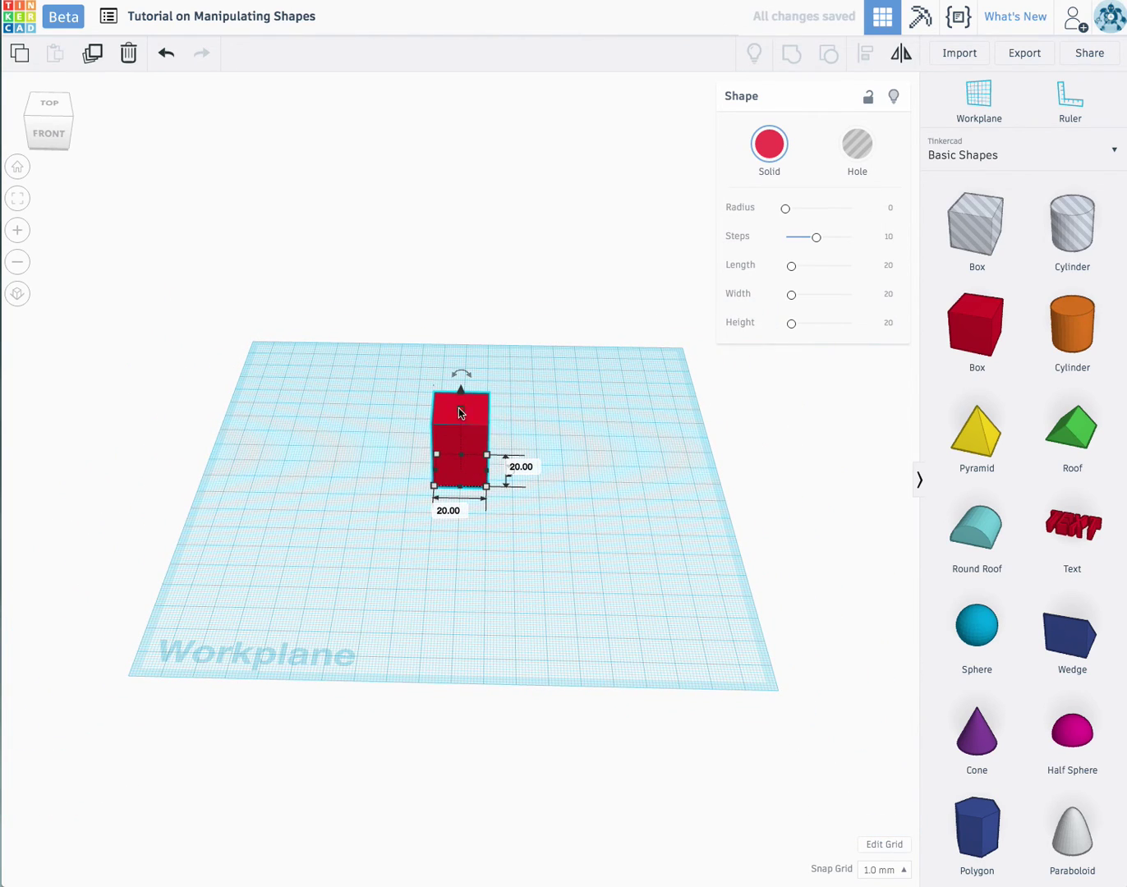
scroll(538, 487, "down", 5)
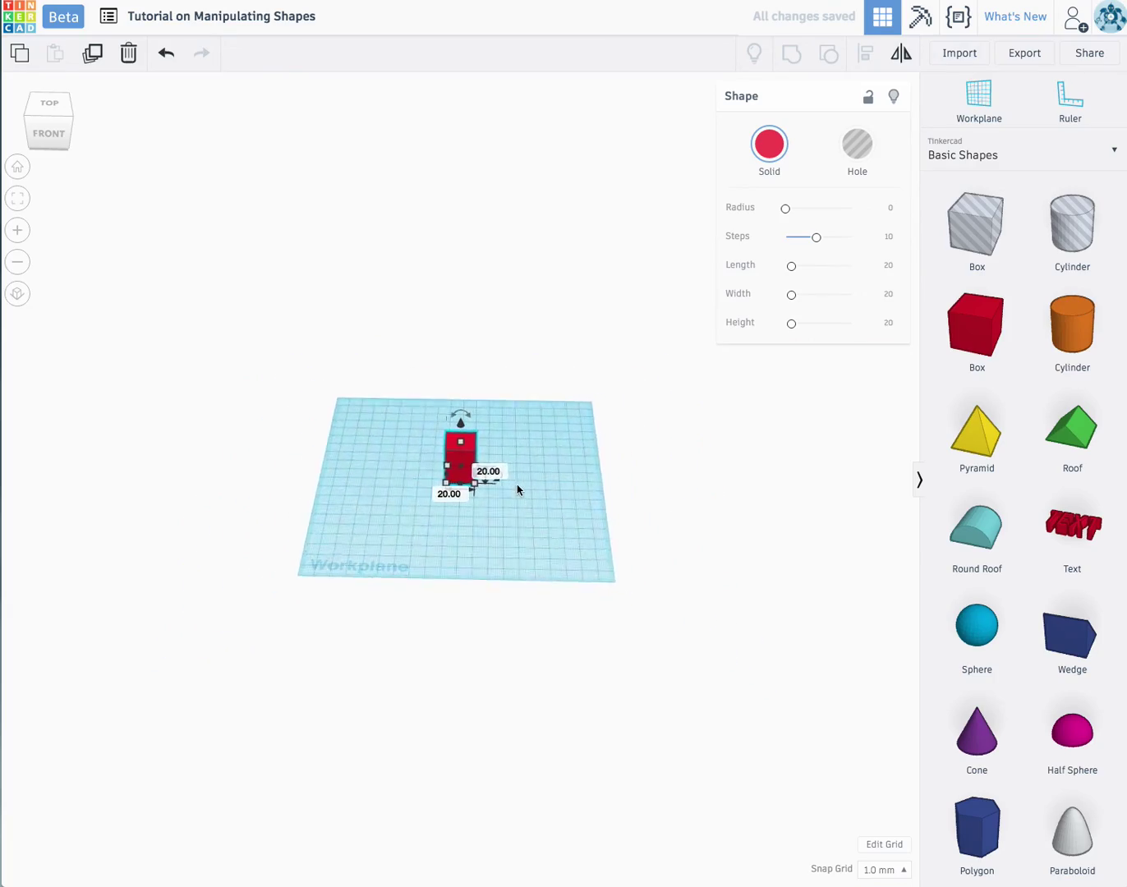
key("f")
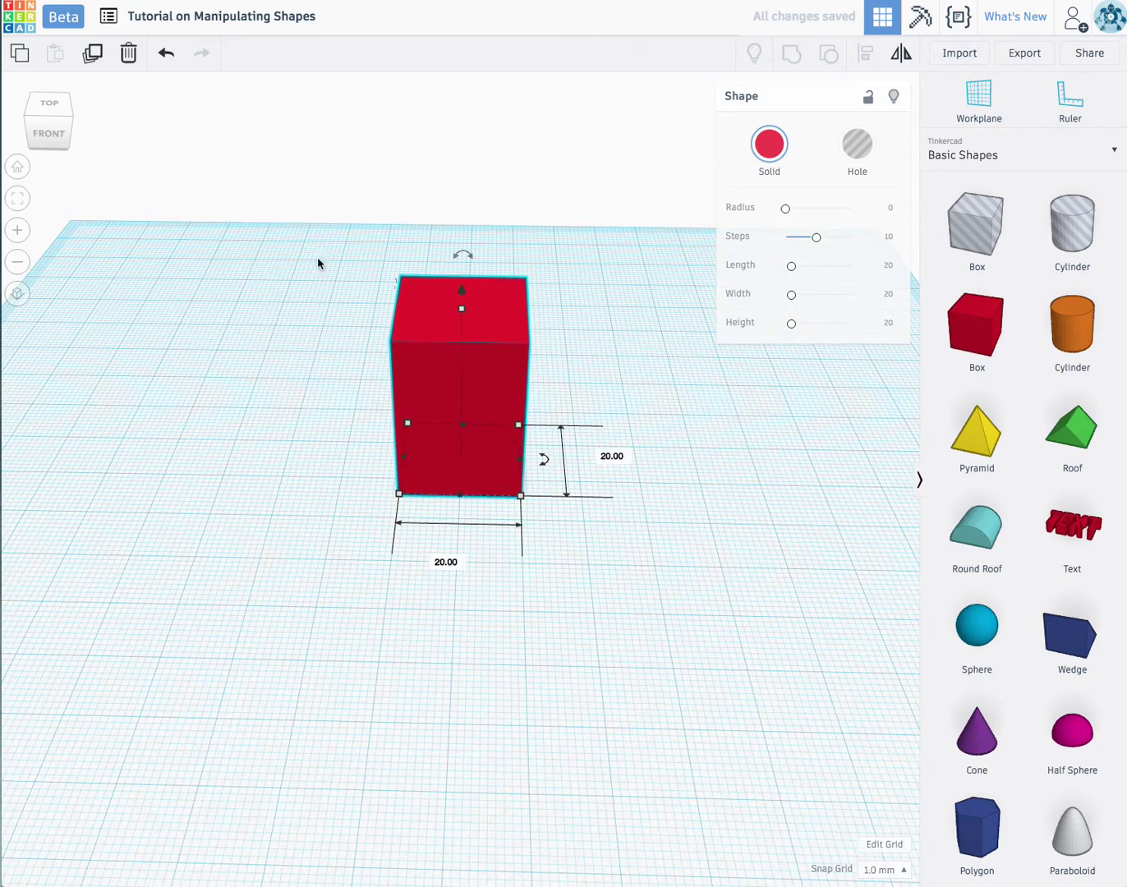
left_click_drag(301, 214, 626, 565)
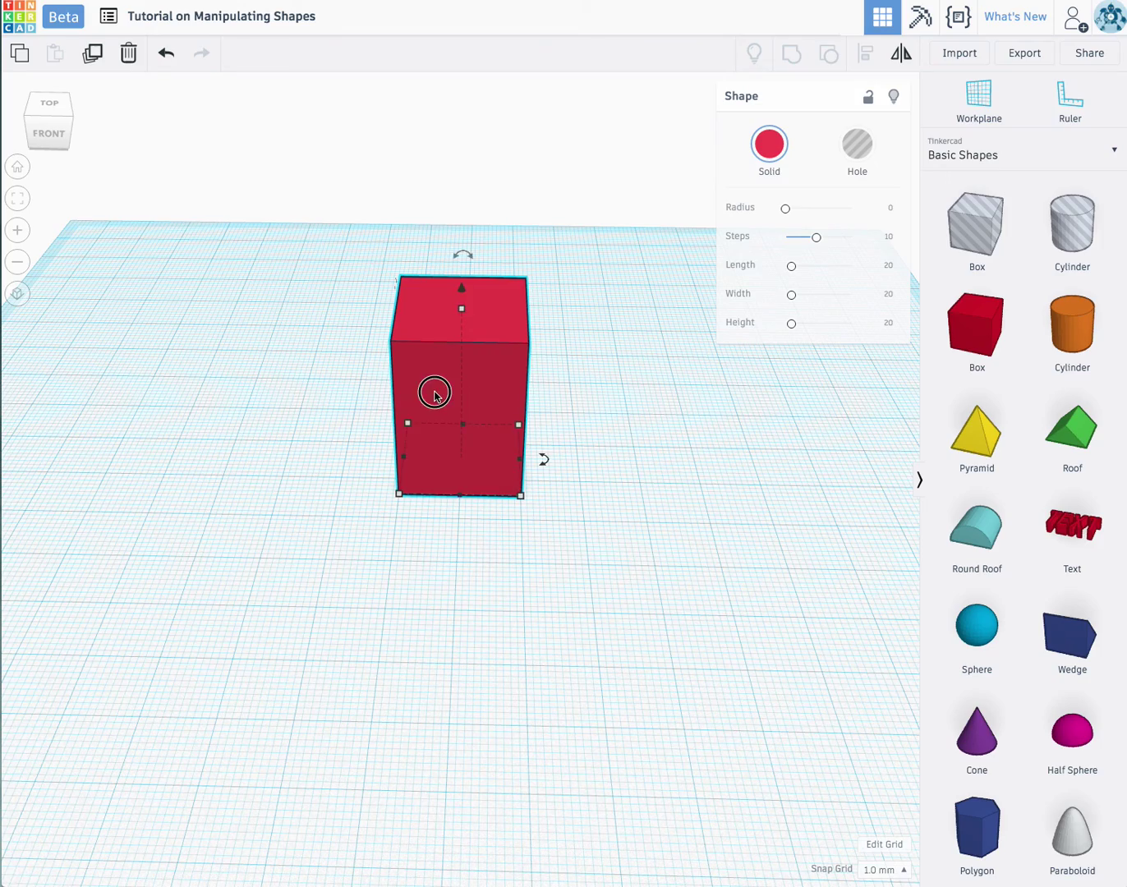
left_click(541, 437)
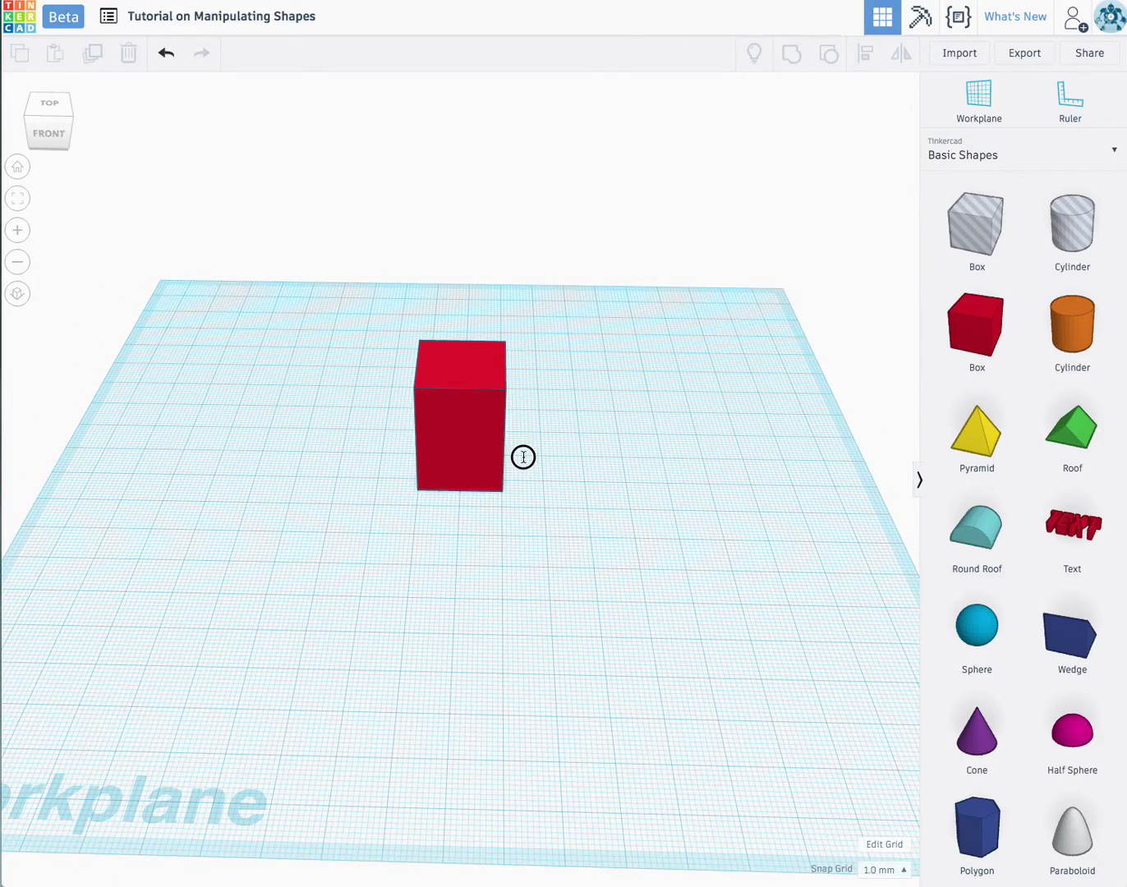
left_click(498, 466)
mouse_move(531, 476)
right_mouse_down()
mouse_move(521, 496)
mouse_move(339, 390)
mouse_move(395, 372)
mouse_move(452, 497)
mouse_move(329, 520)
mouse_move(403, 537)
mouse_move(578, 343)
mouse_move(386, 397)
mouse_move(382, 429)
mouse_move(494, 470)
mouse_move(656, 467)
mouse_move(546, 505)
mouse_move(349, 495)
mouse_move(259, 472)
mouse_move(239, 433)
mouse_move(307, 423)
mouse_move(341, 489)
mouse_move(522, 503)
mouse_move(570, 475)
mouse_move(544, 473)
right_mouse_up()
left_click(474, 411)
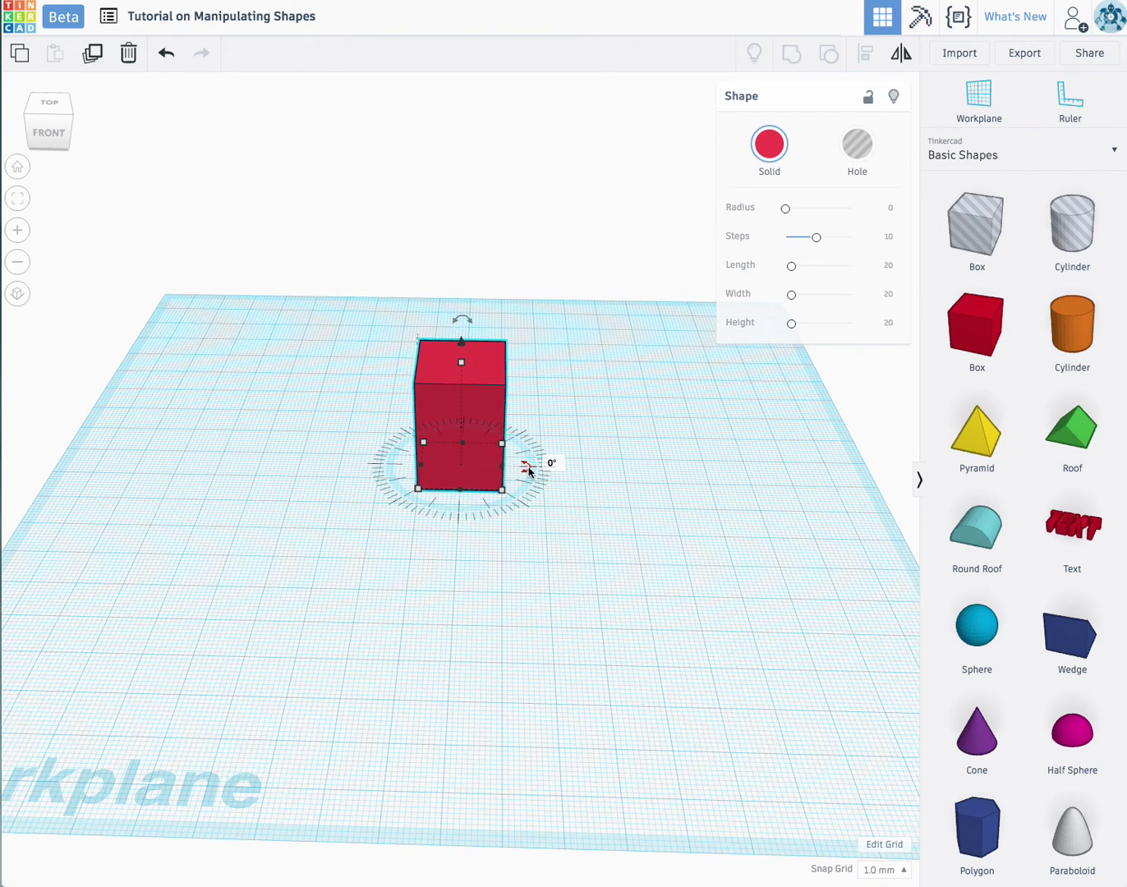
left_click_drag(528, 472, 414, 476)
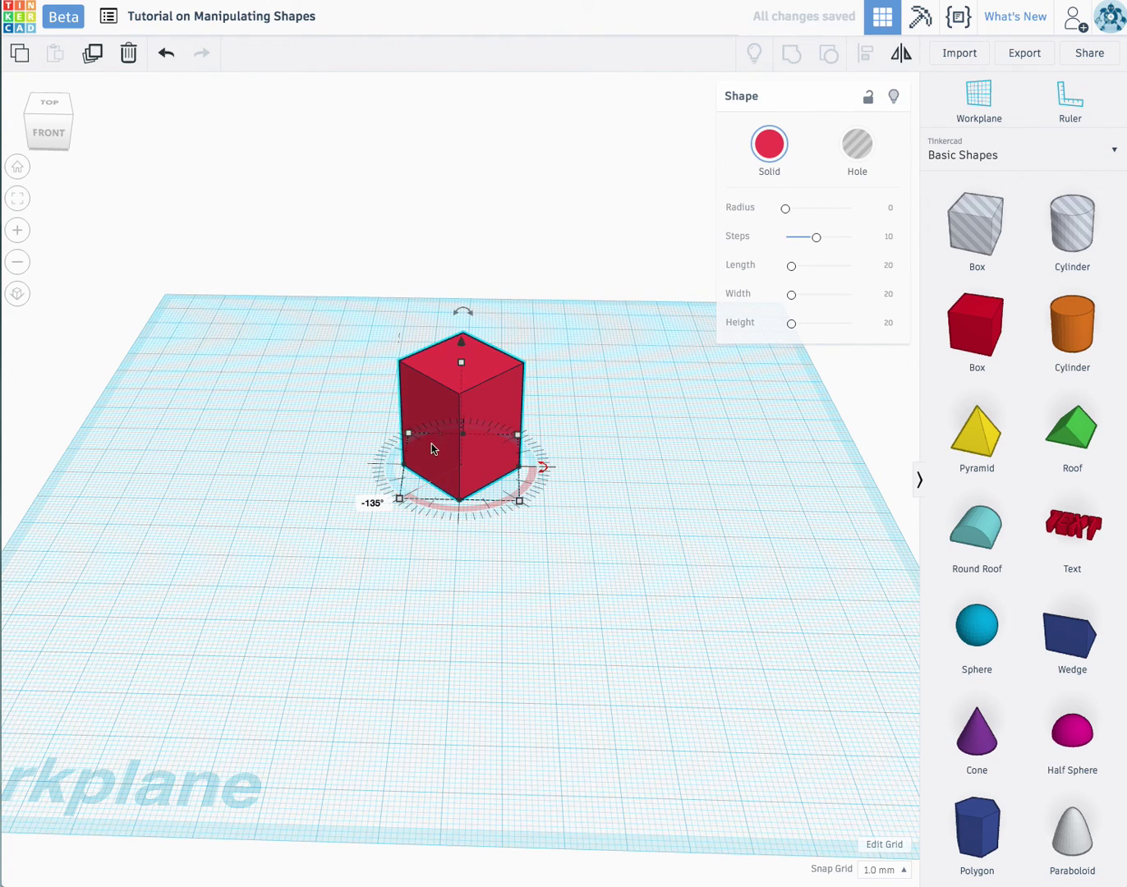
right_click_drag(593, 468, 457, 444)
left_click_drag(438, 322, 442, 371)
left_click_drag(526, 326, 411, 463)
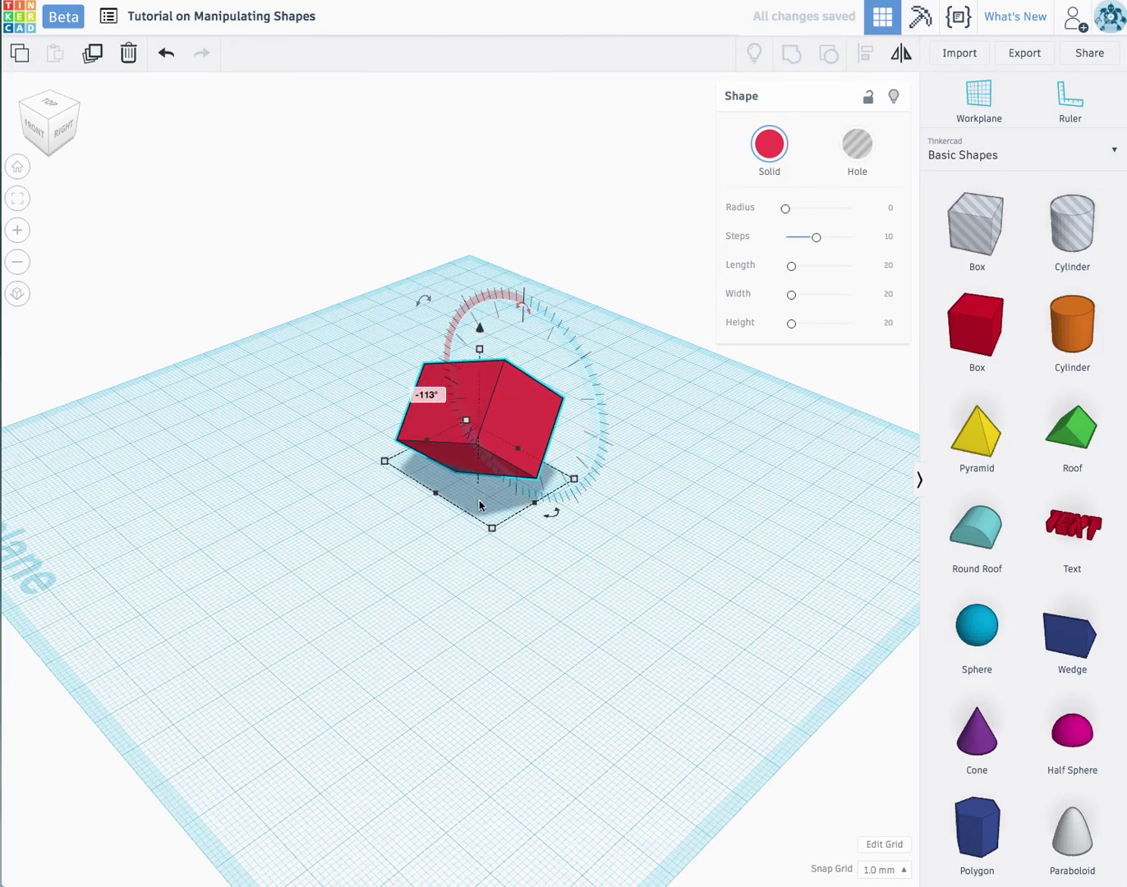
right_click_drag(410, 461, 654, 491)
key("ctrl+z")
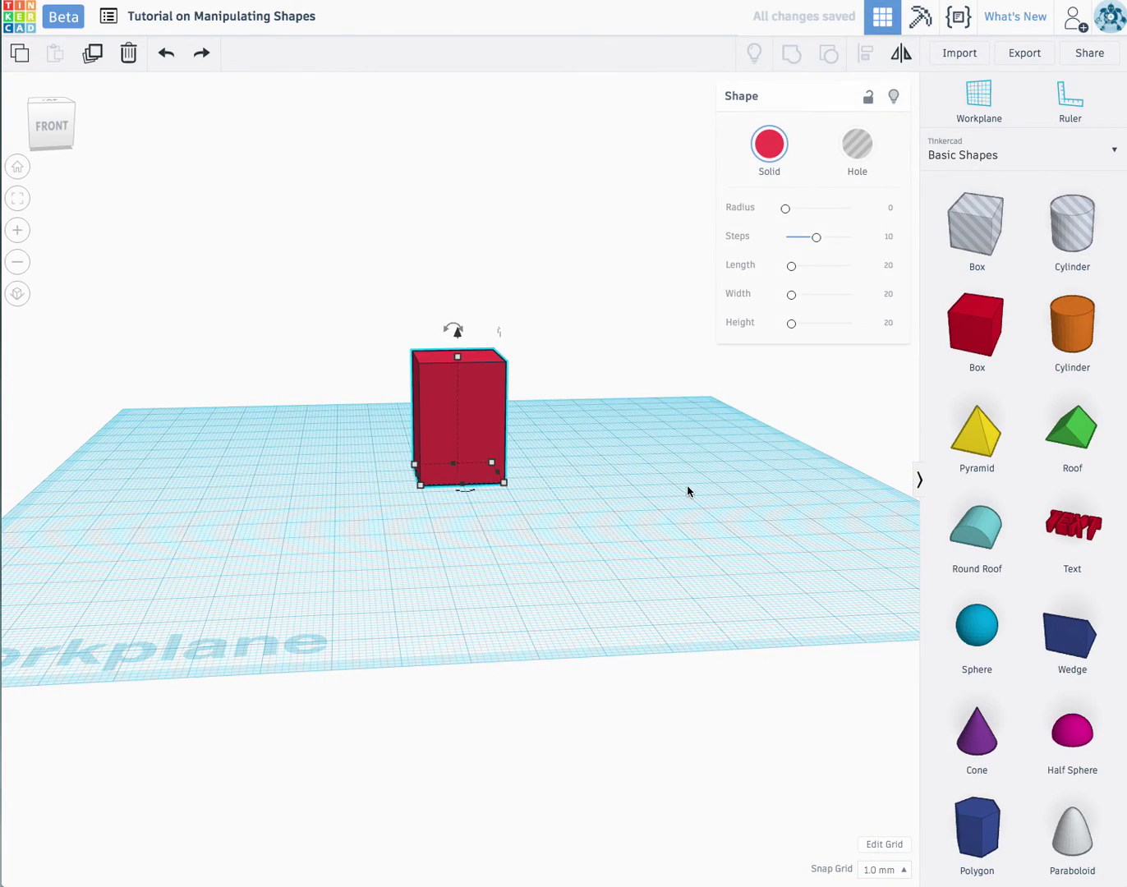
left_click(457, 332)
left_click_drag(457, 338, 465, 238)
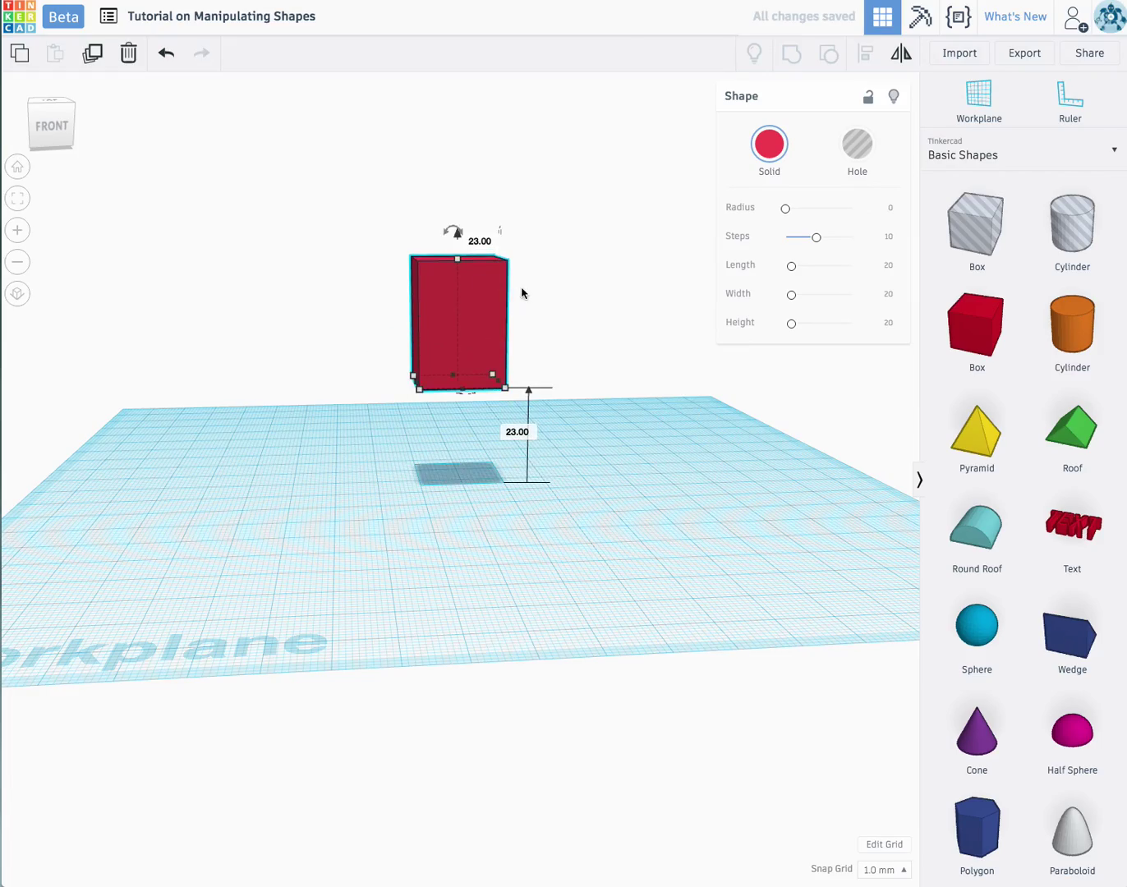
right_click_drag(523, 294, 400, 349)
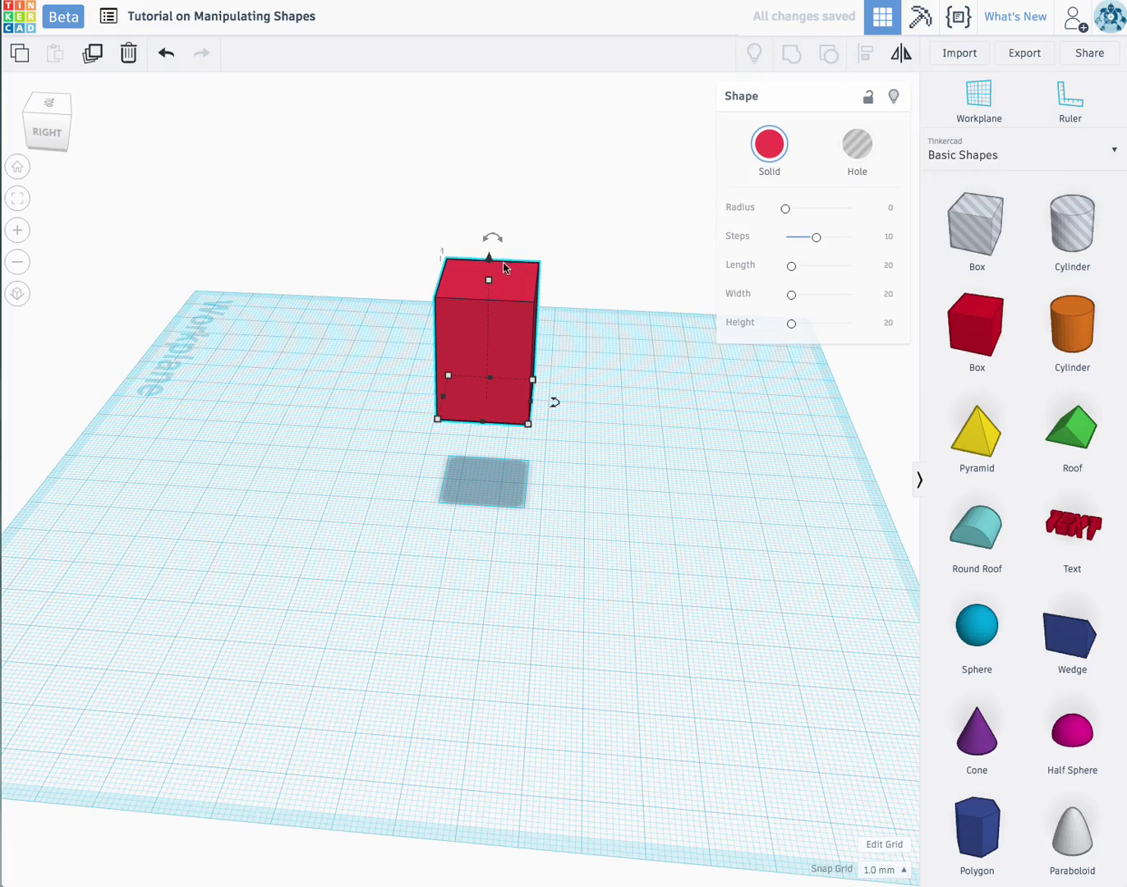
scroll(505, 395, "up", 4)
scroll(506, 396, "down", 2)
left_click(513, 409)
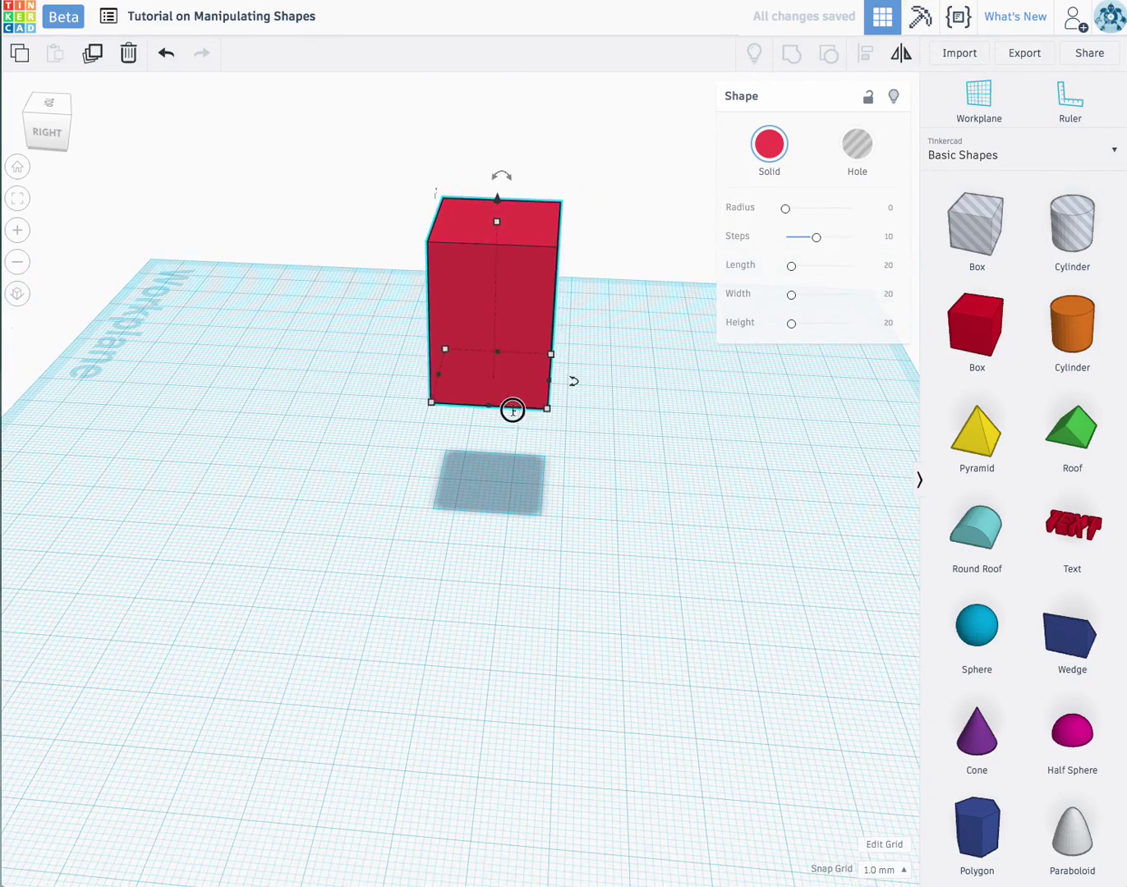
left_click(503, 231)
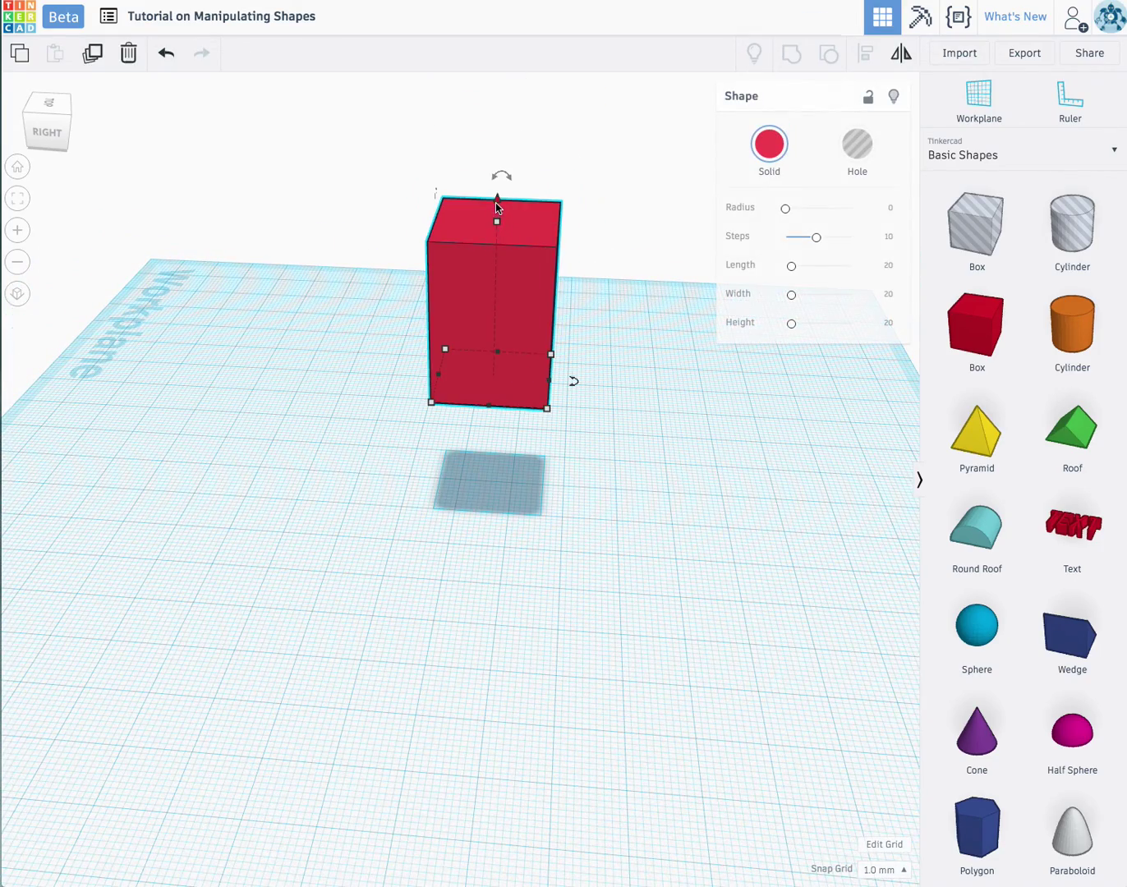
left_click_drag(496, 207, 496, 332)
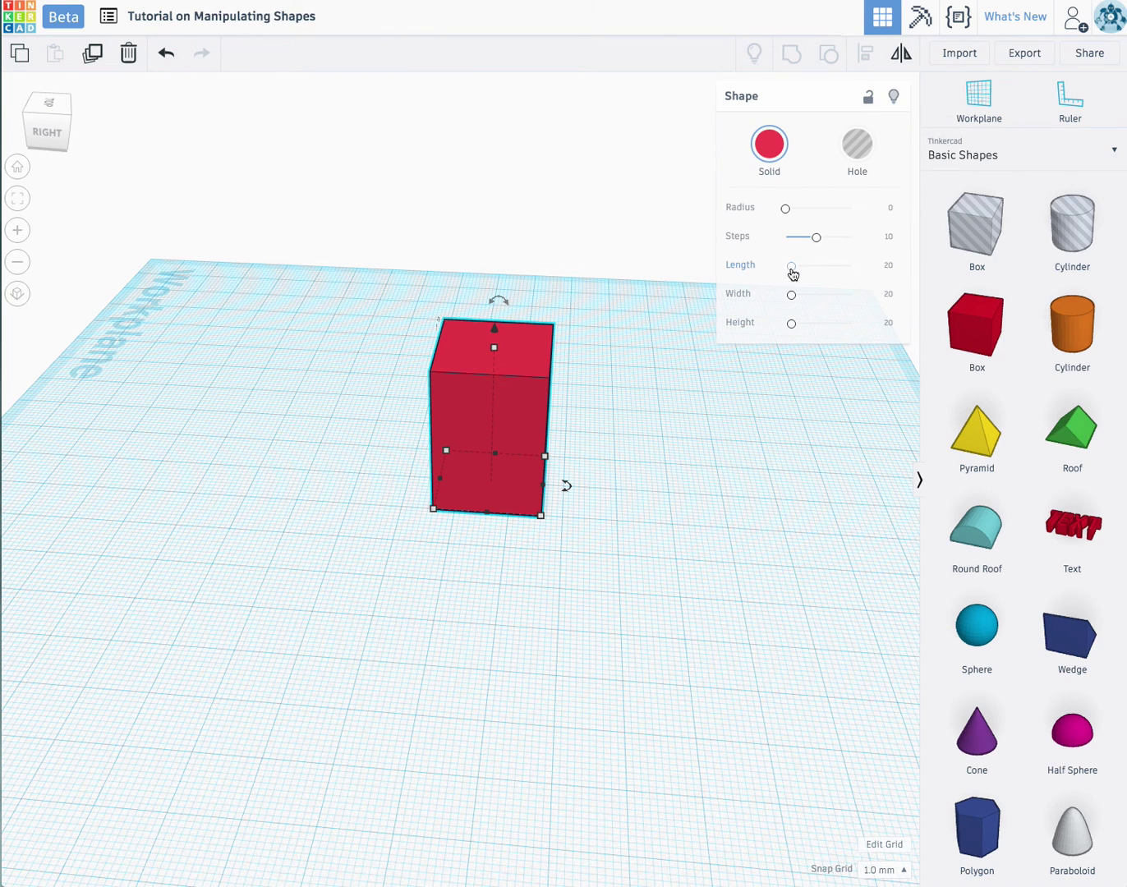
Resize the box to 47.2 × 56.39 × 12.74 and round its edges to radius 2.18.
left_click_drag(792, 274, 785, 323)
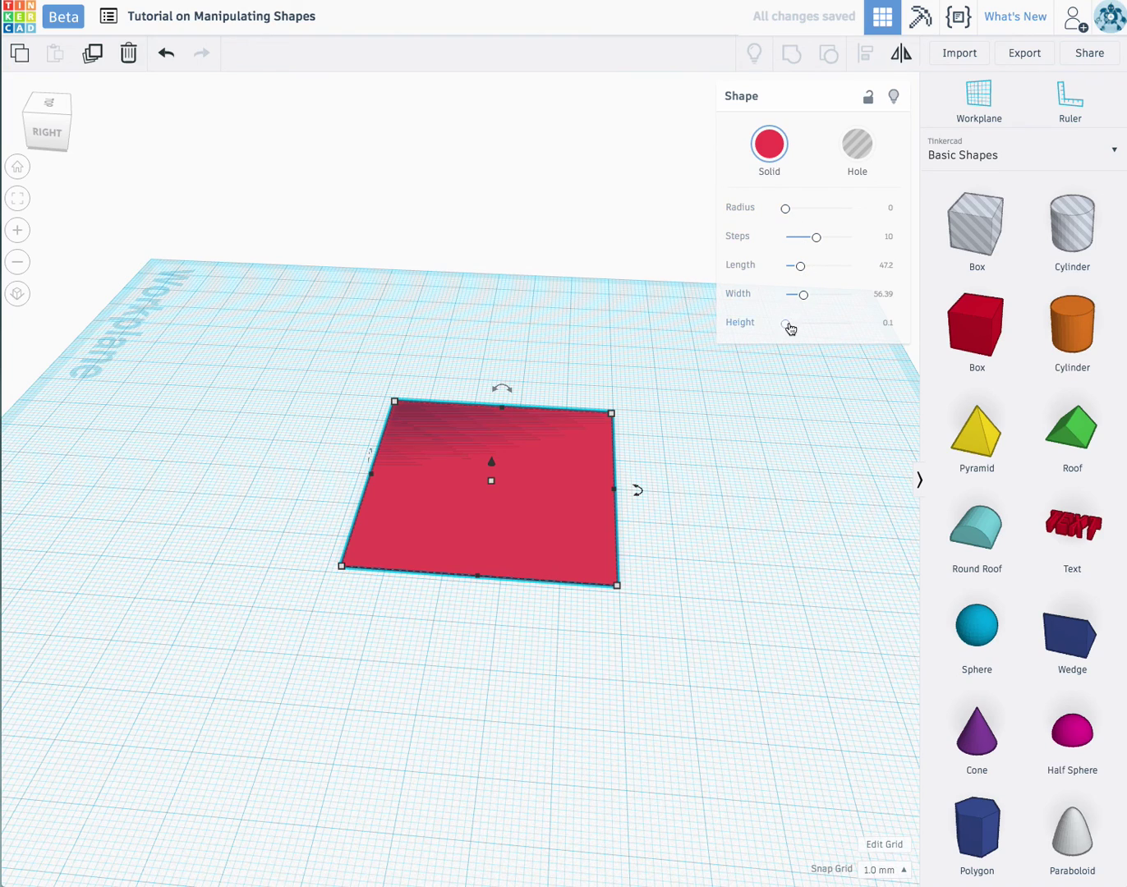
left_click_drag(786, 326, 790, 324)
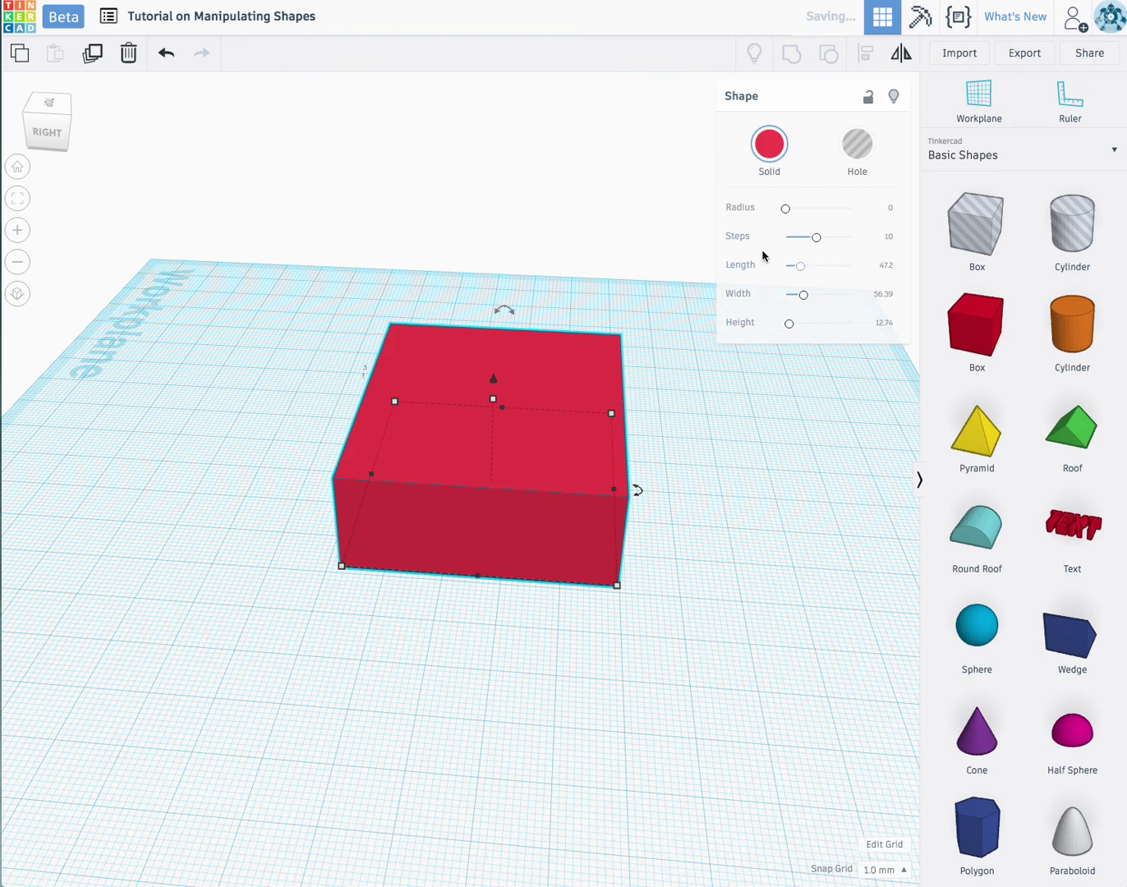
left_click(787, 211)
left_click_drag(787, 213, 791, 210)
right_click_drag(624, 440, 916, 410)
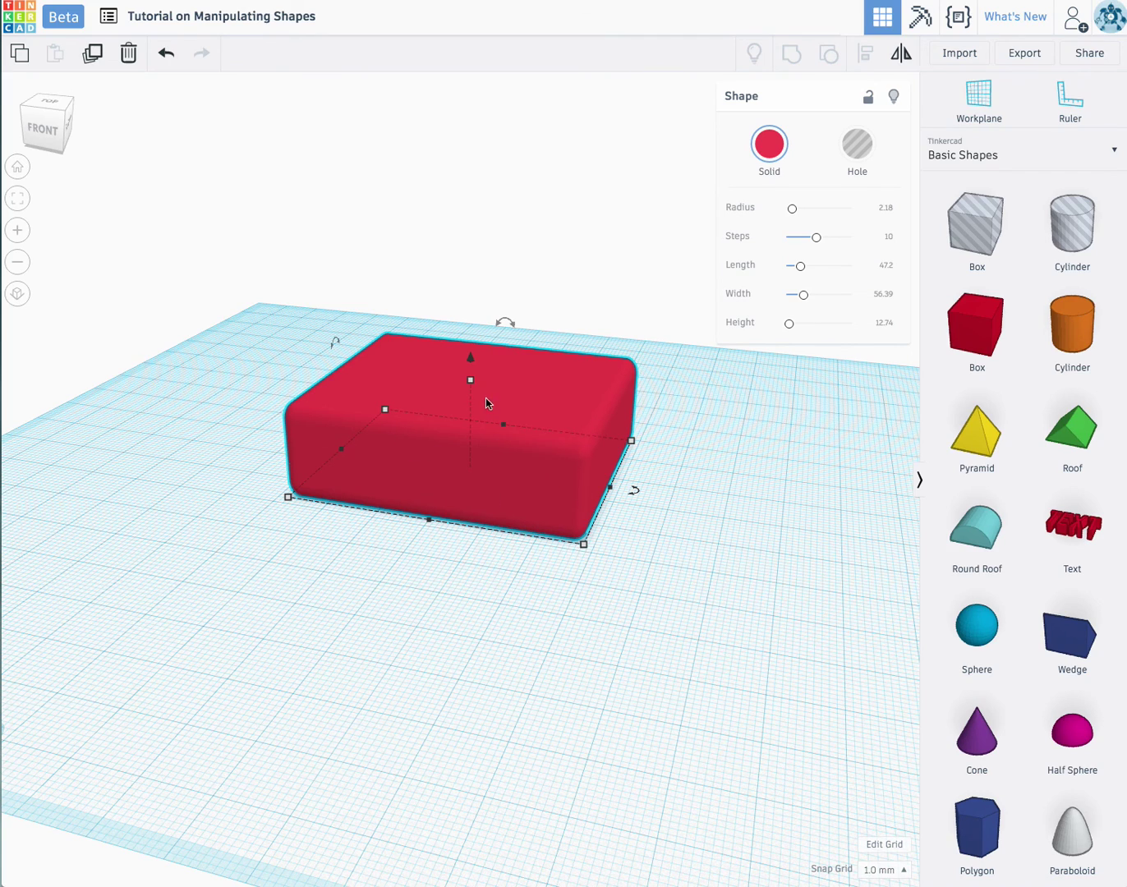
left_click_drag(472, 365, 472, 326)
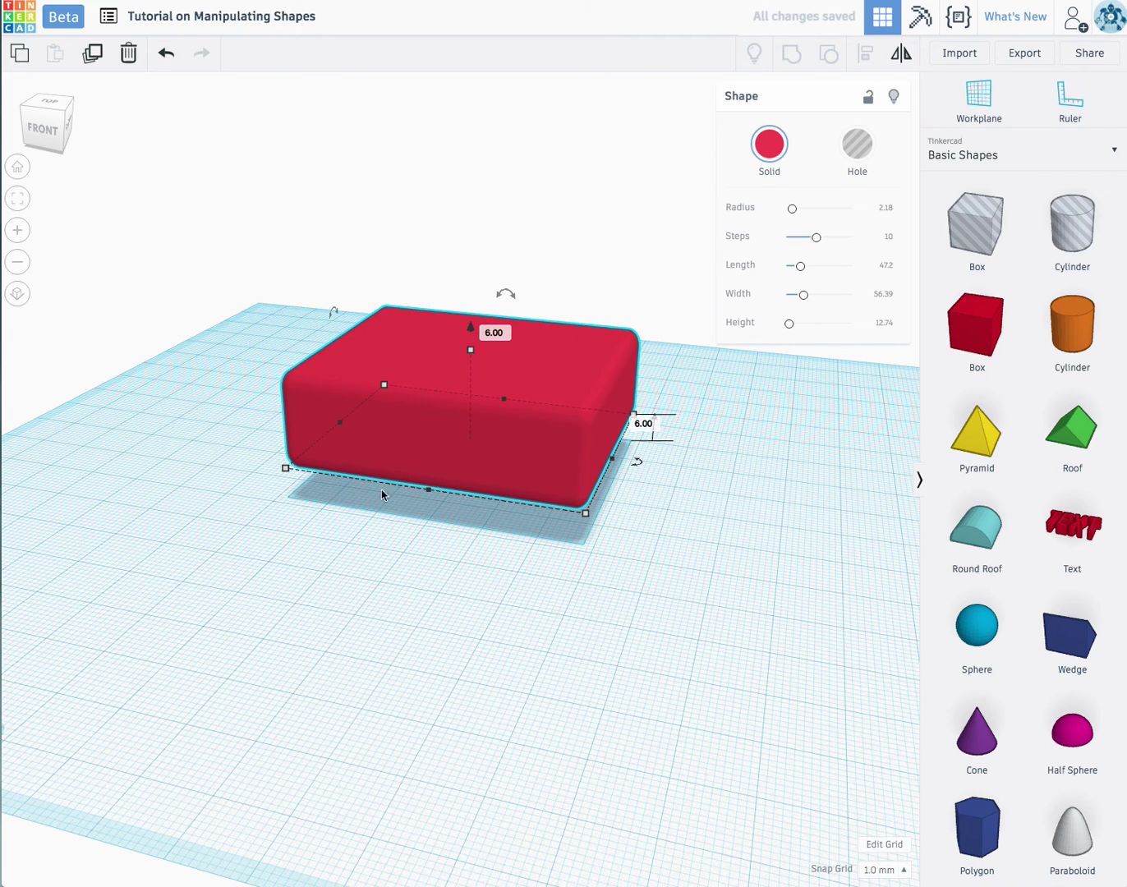
right_click_drag(586, 504, 410, 309)
right_click_drag(643, 494, 460, 367)
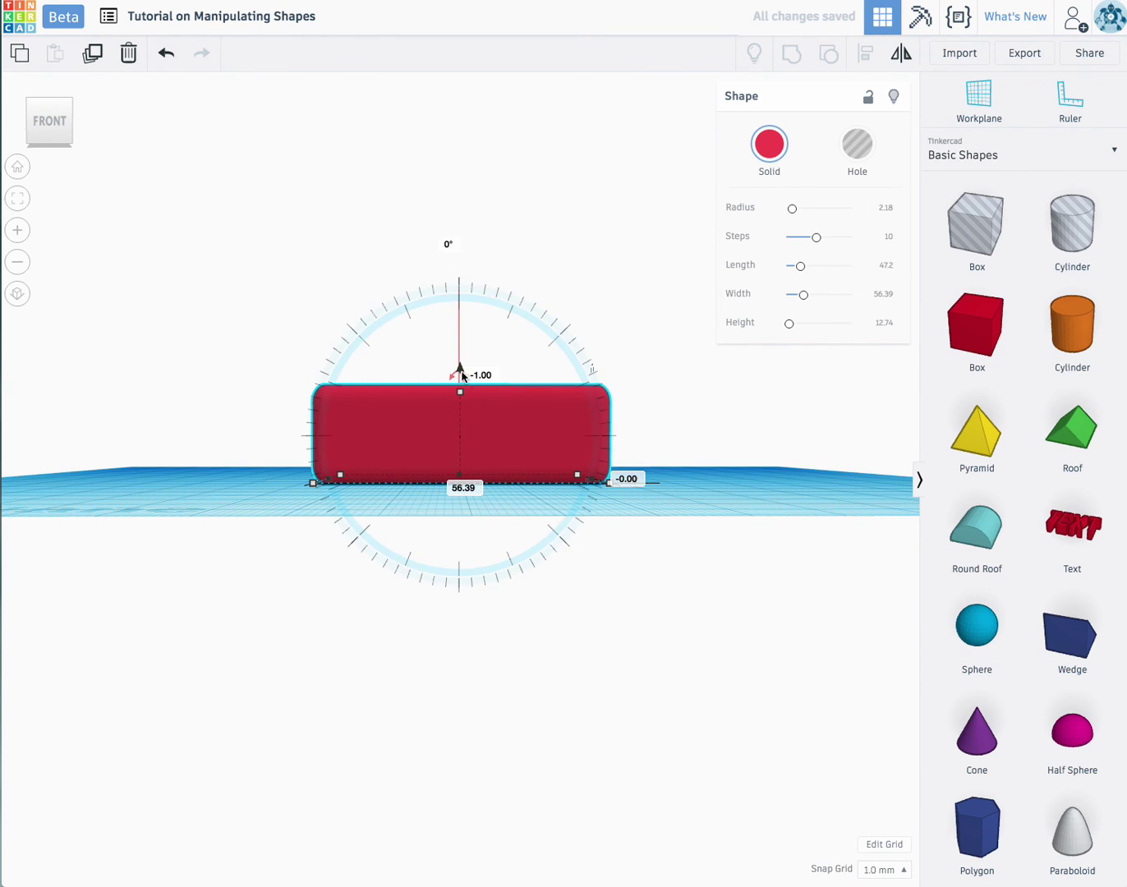
left_click_drag(460, 370, 465, 320)
left_click_drag(466, 343, 468, 369)
right_click_drag(475, 369, 443, 500)
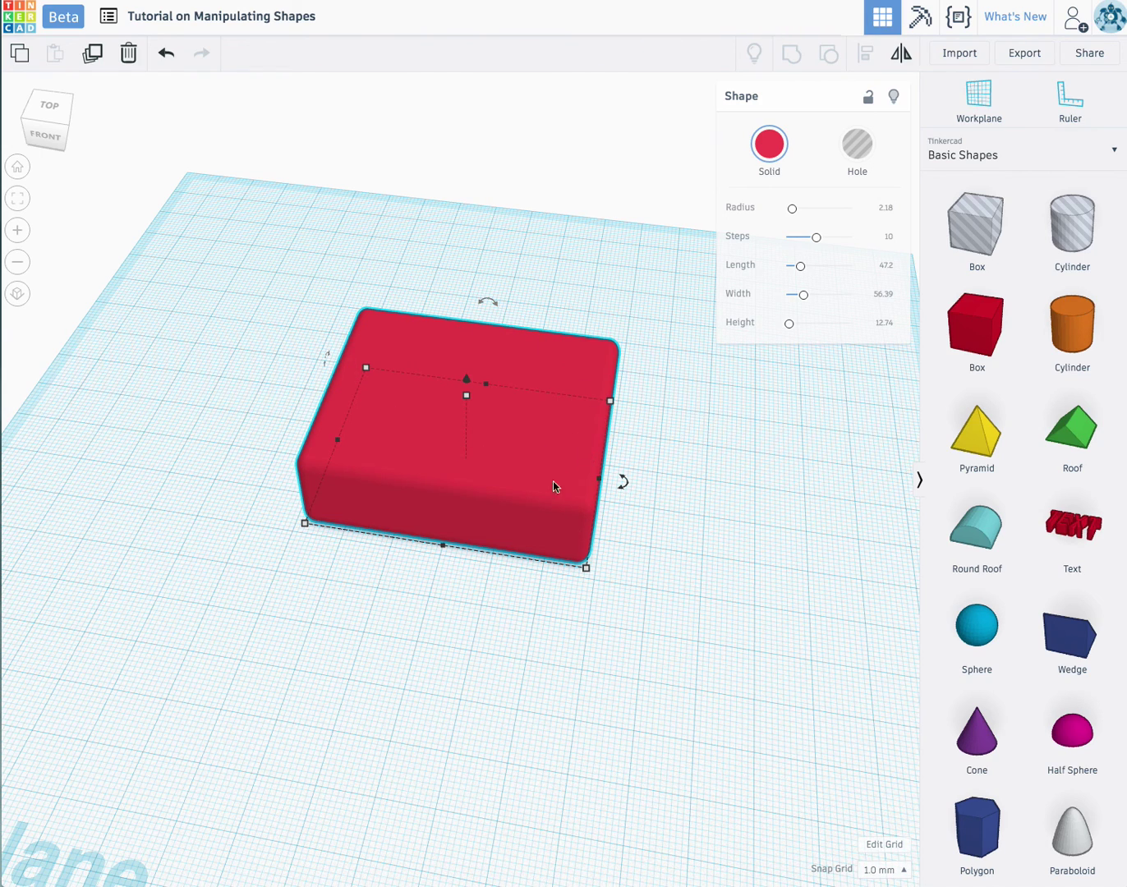
Try rotating and tilting the slab, then undo back to a sharp 47.2 × 56.39 × 20 box.
left_click_drag(621, 482, 328, 386)
left_click_drag(495, 282, 465, 230)
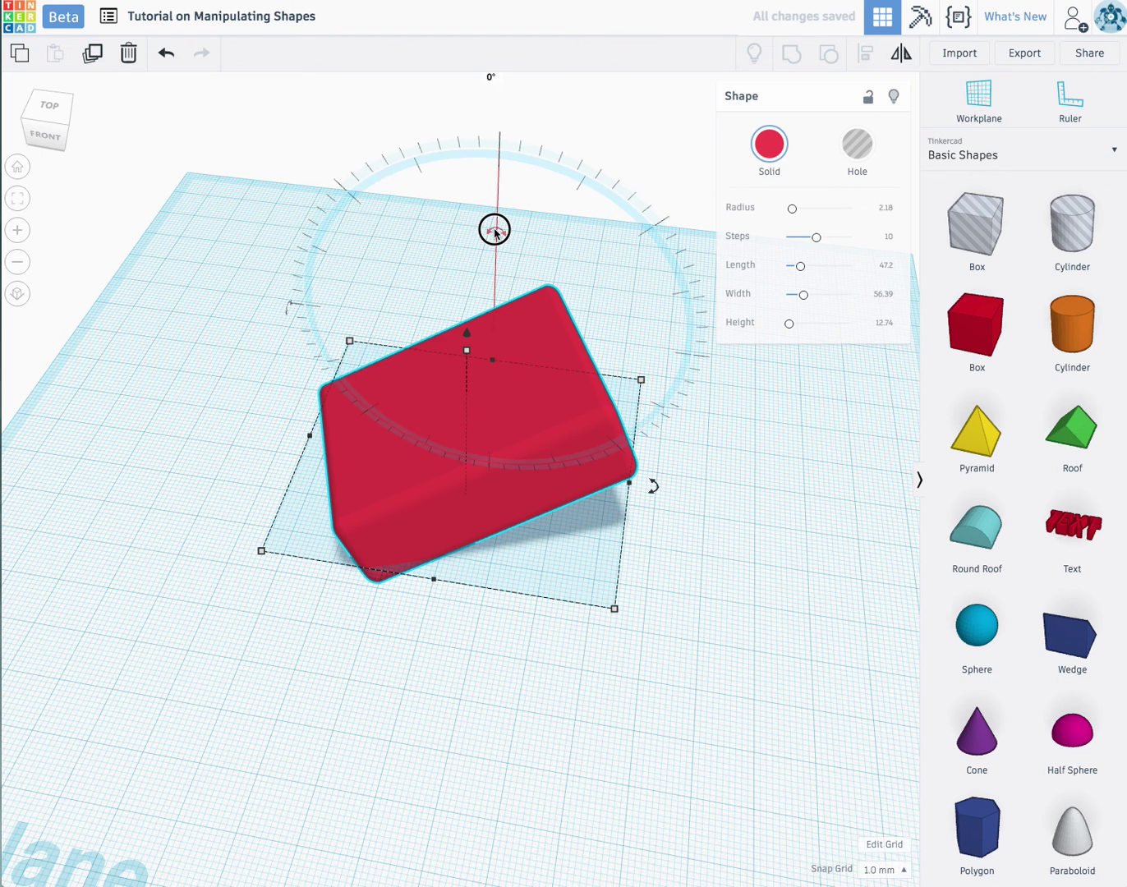
left_click_drag(495, 229, 544, 185)
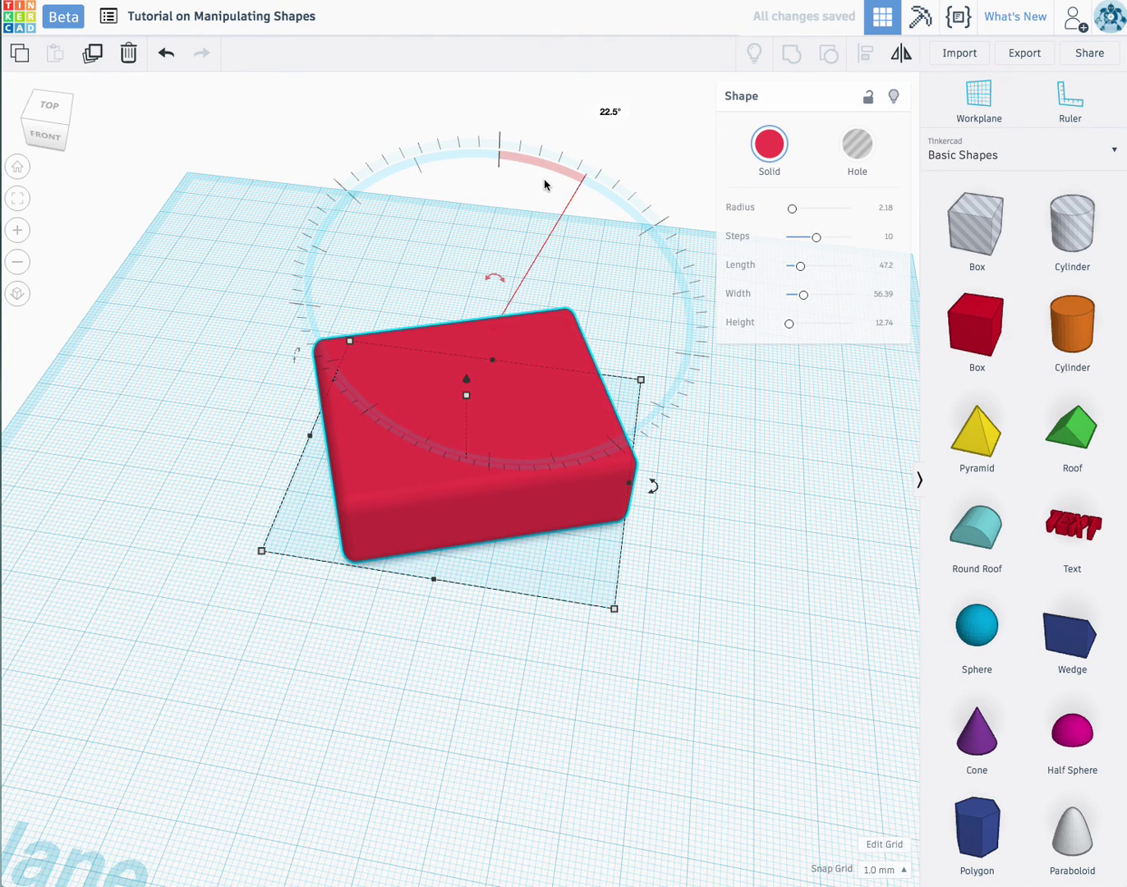
key("ctrl+z")
key("ctrl+z")
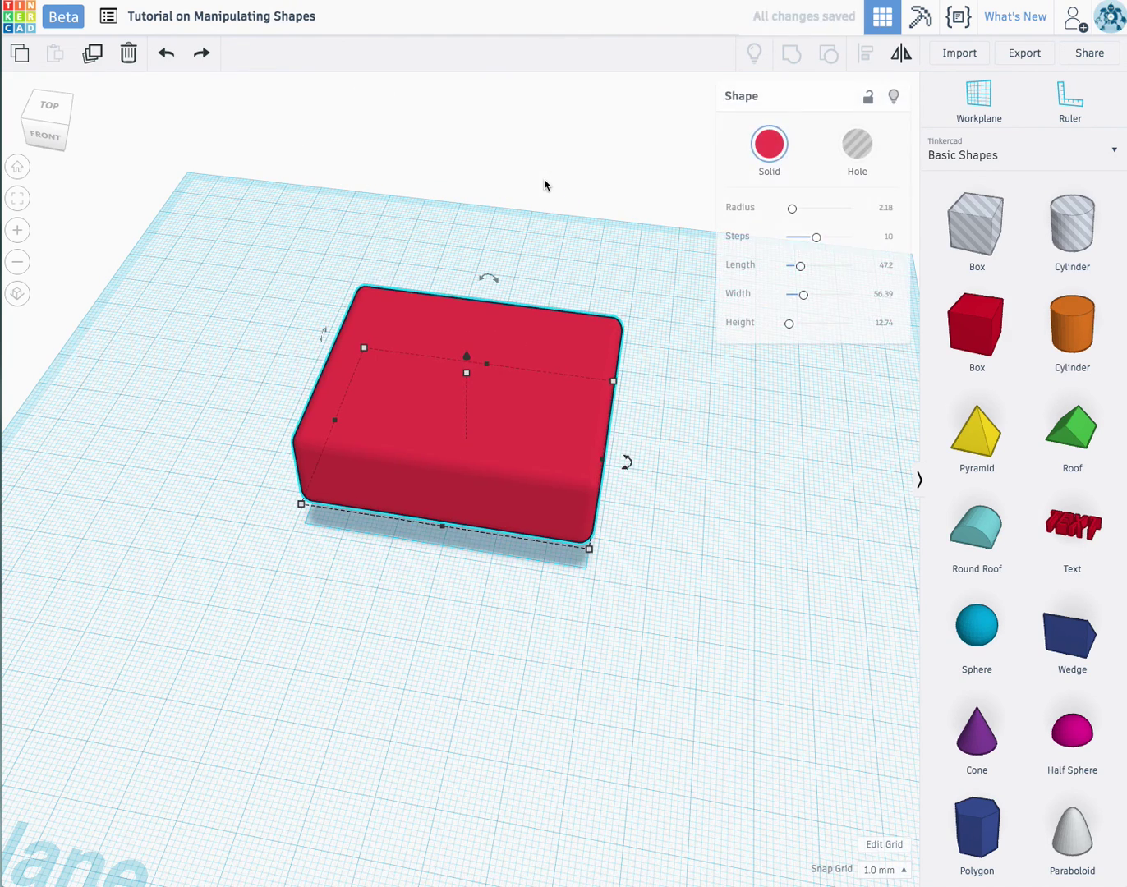
key("ctrl+z")
key("ctrl+z")
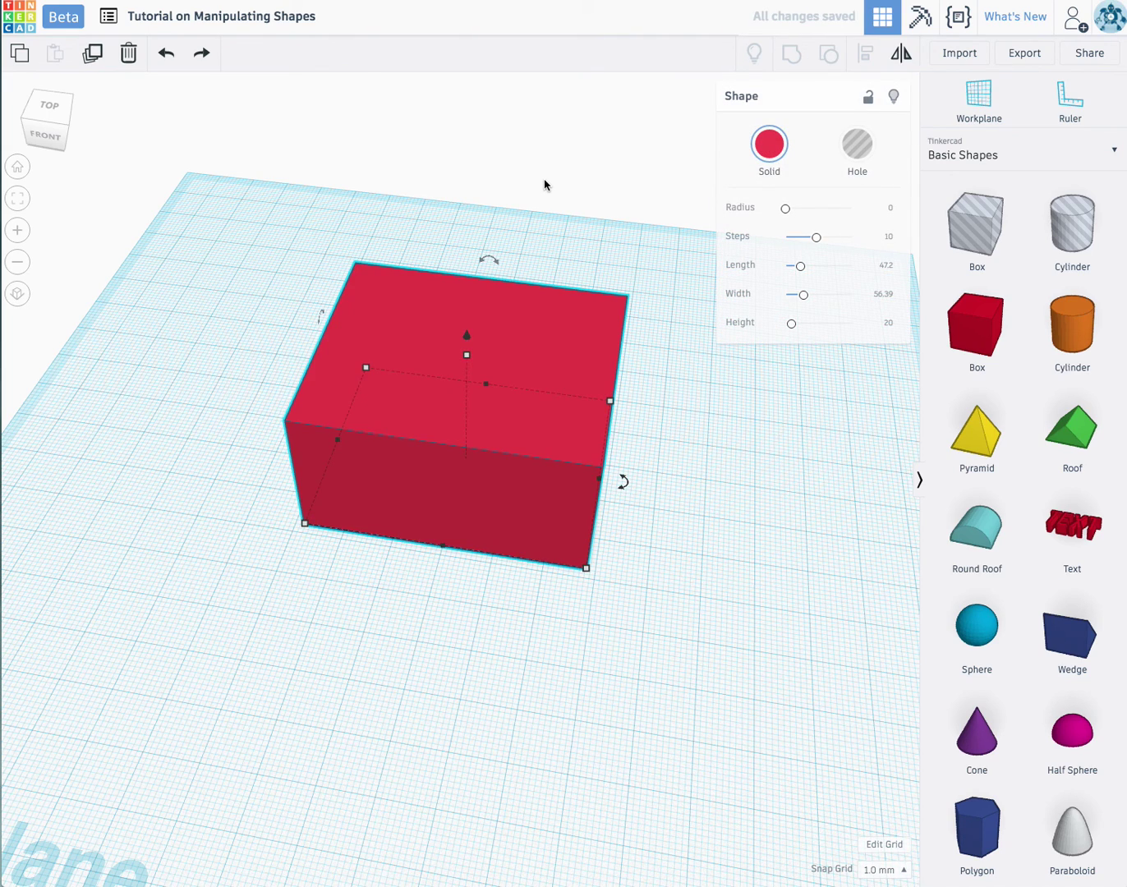
Add a cylinder as a hole, stretch it taller inside the box, and select both shapes.
left_click_drag(1063, 305, 474, 428)
left_click(856, 143)
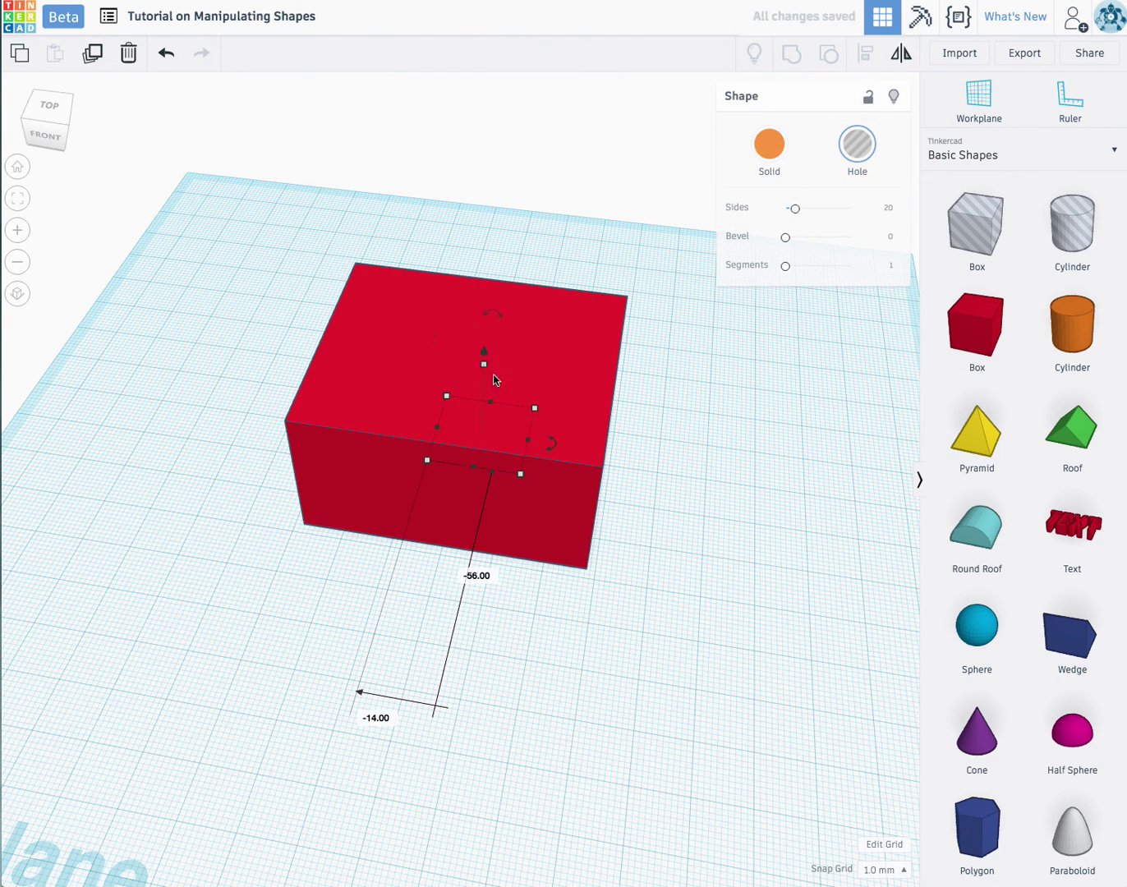
left_click_drag(484, 367, 481, 299)
right_click_drag(470, 386, 263, 373)
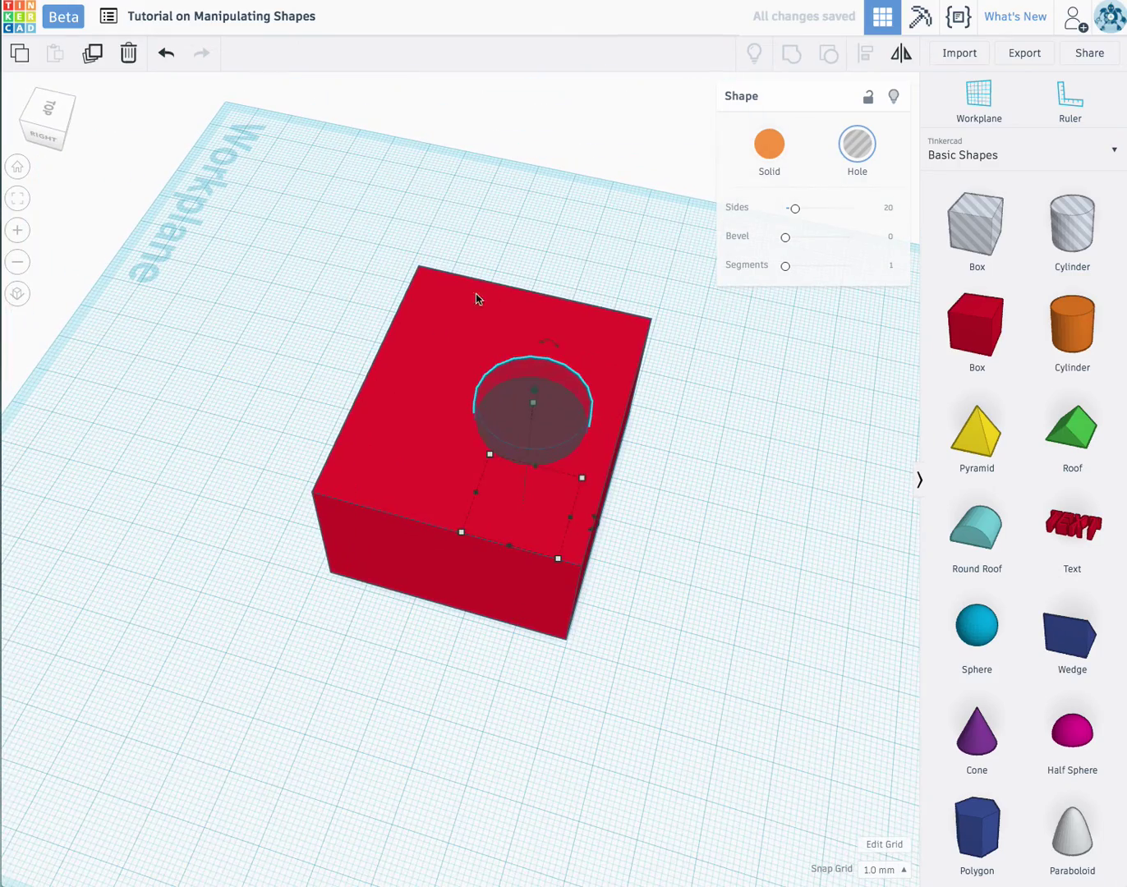
left_click_drag(350, 238, 766, 795)
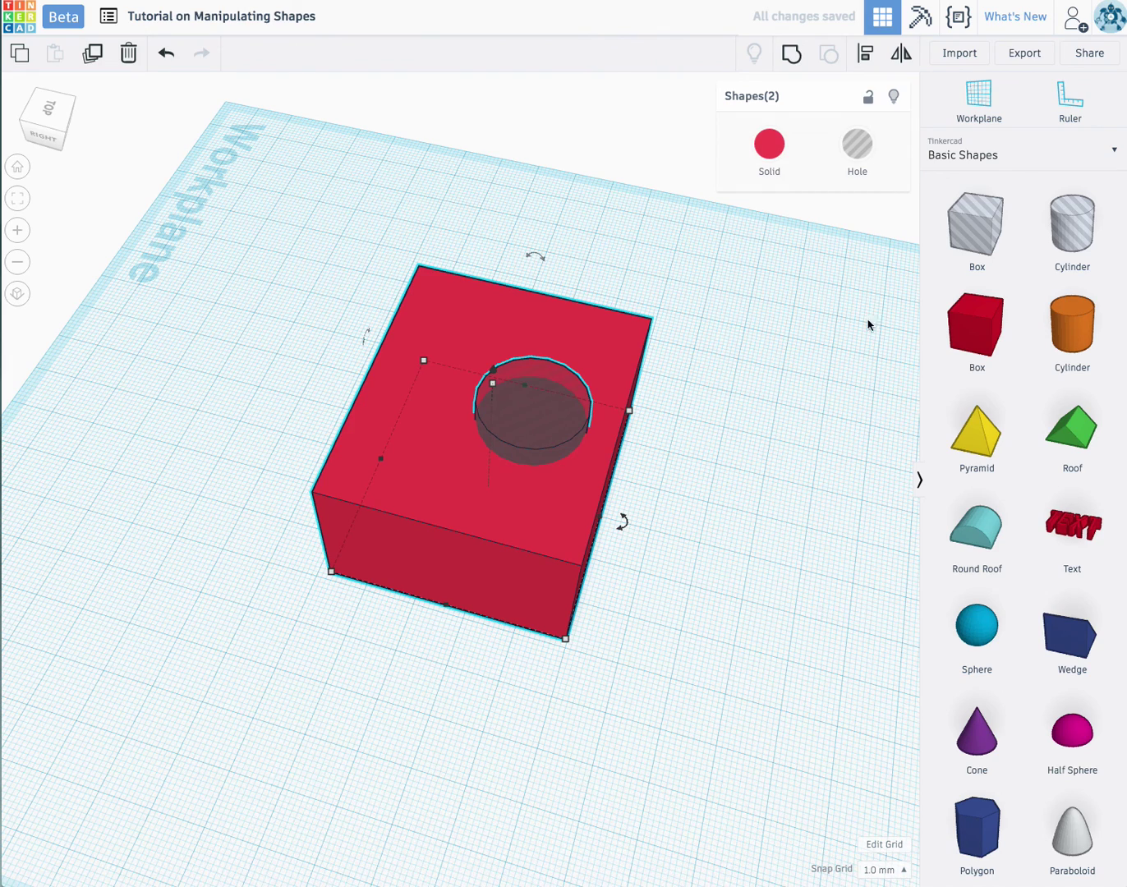
Center the hole cylinder on the box using Align, then view it from above.
left_click(854, 56)
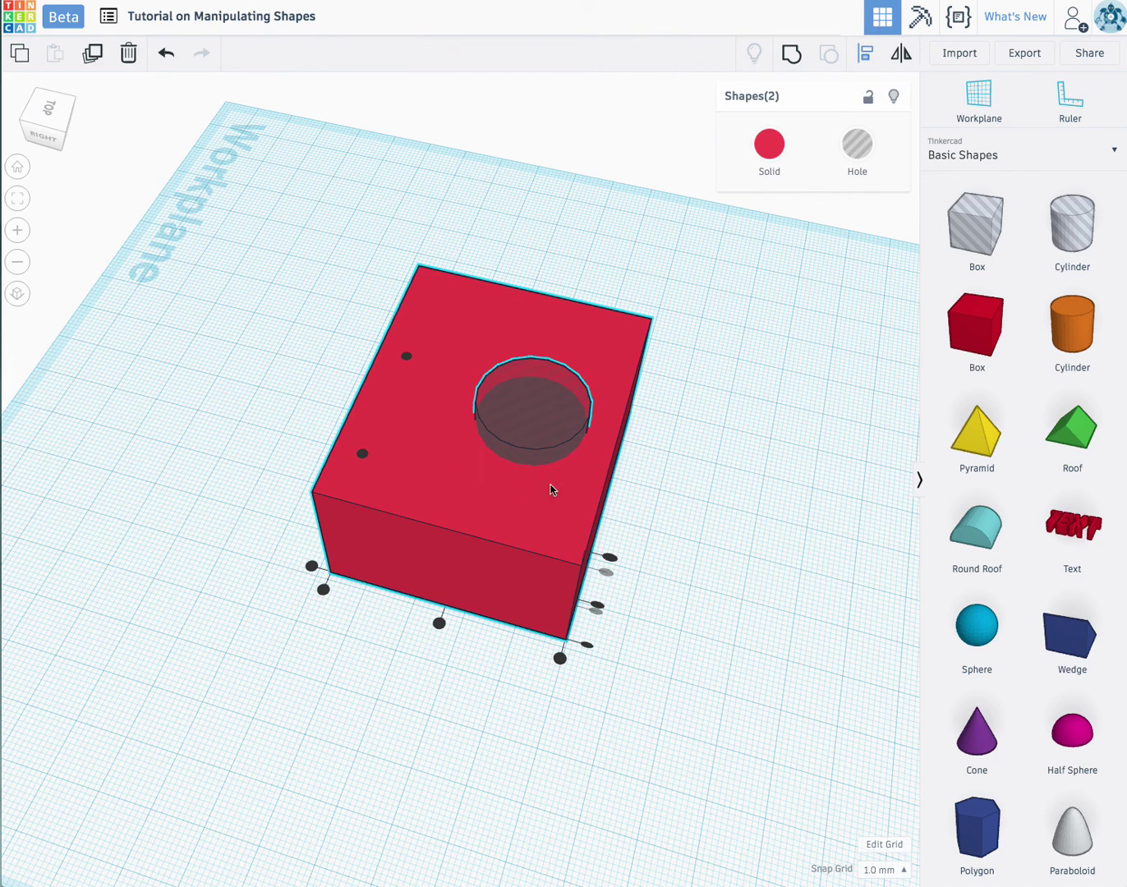
left_click(559, 619)
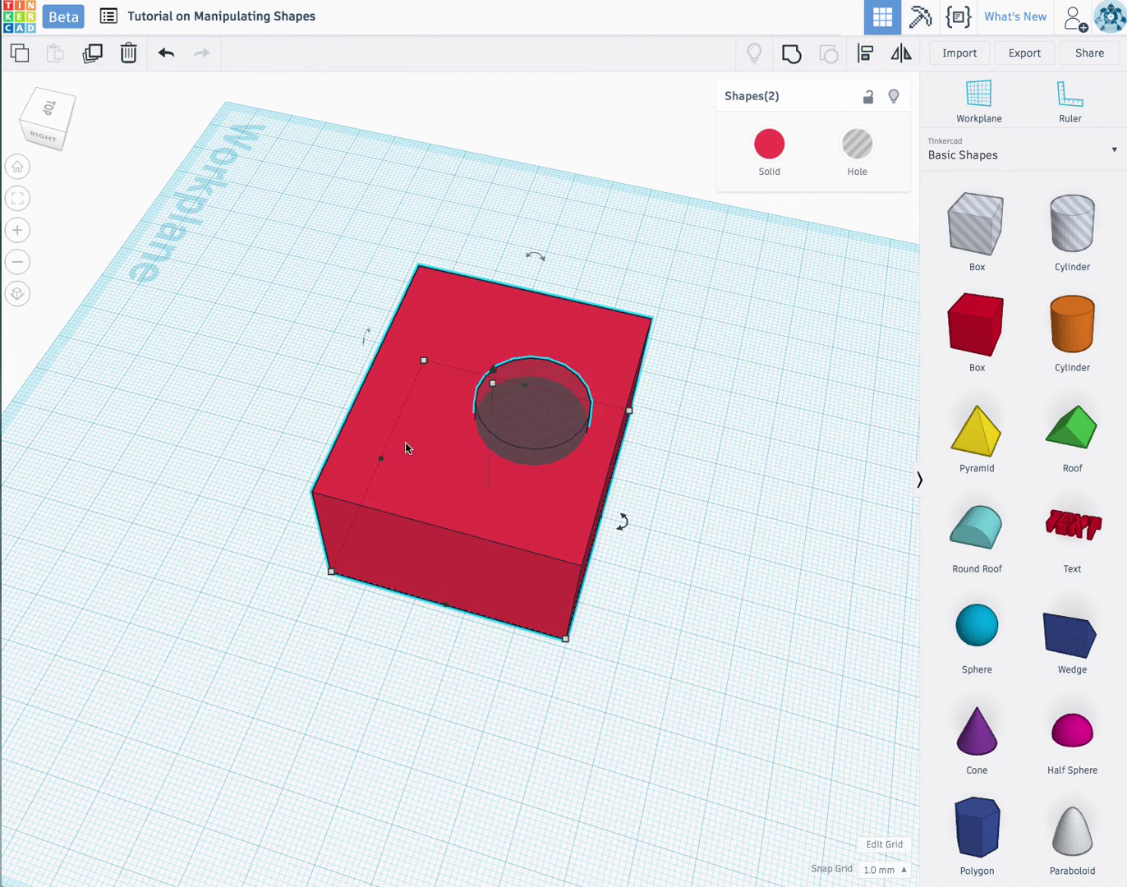
right_click_drag(406, 448, 472, 386)
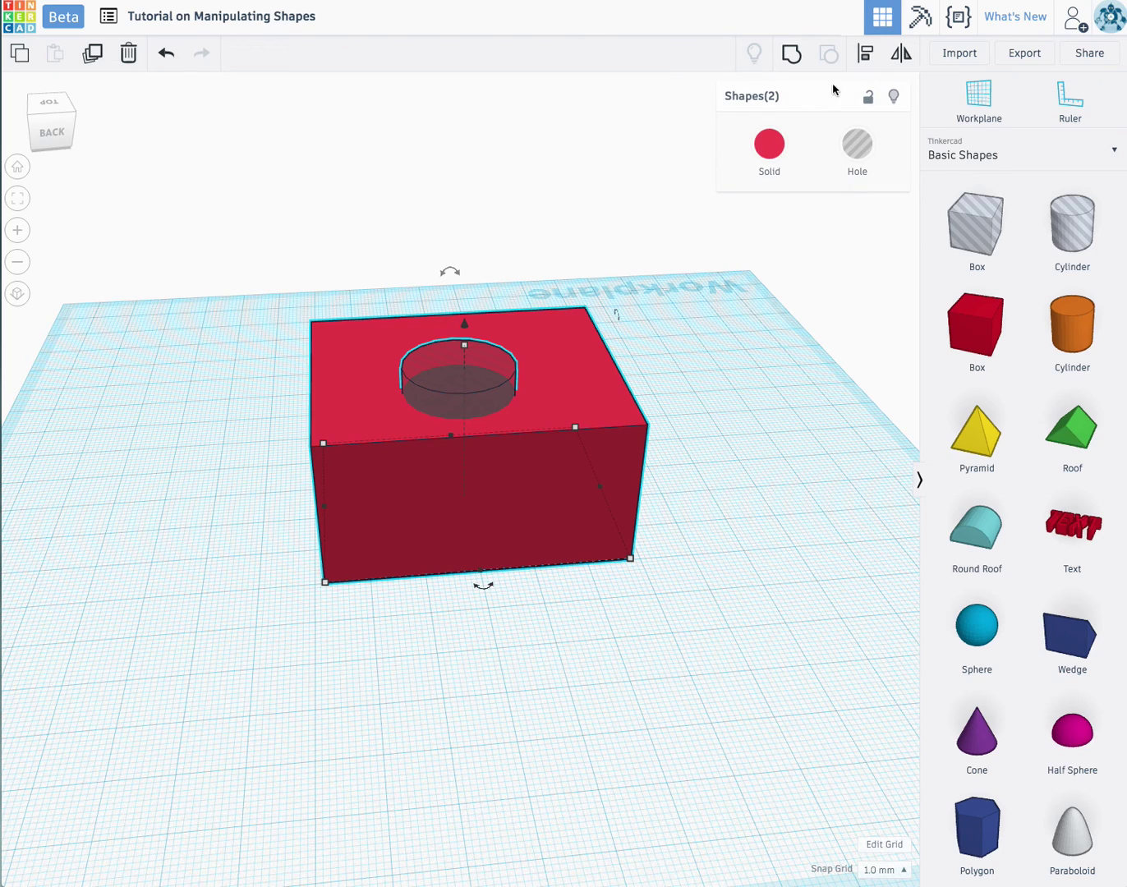
left_click(861, 65)
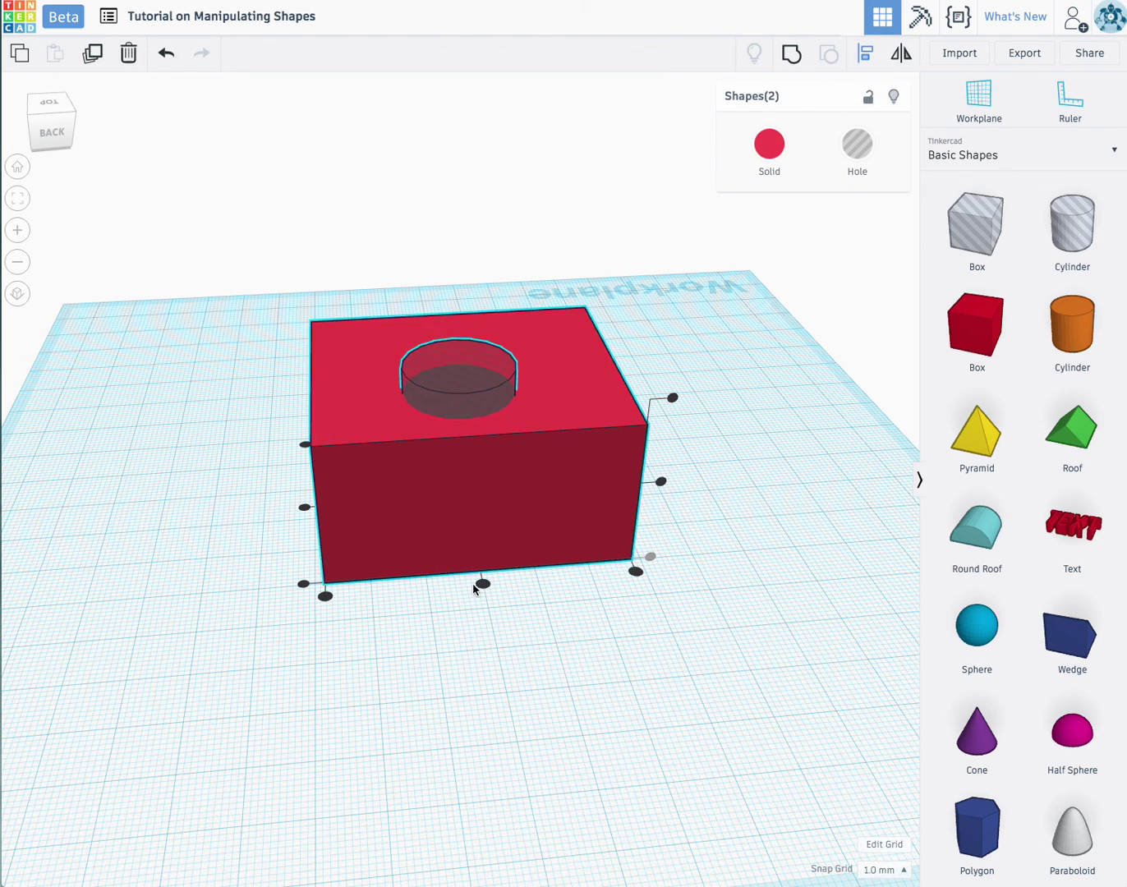
left_click(482, 583)
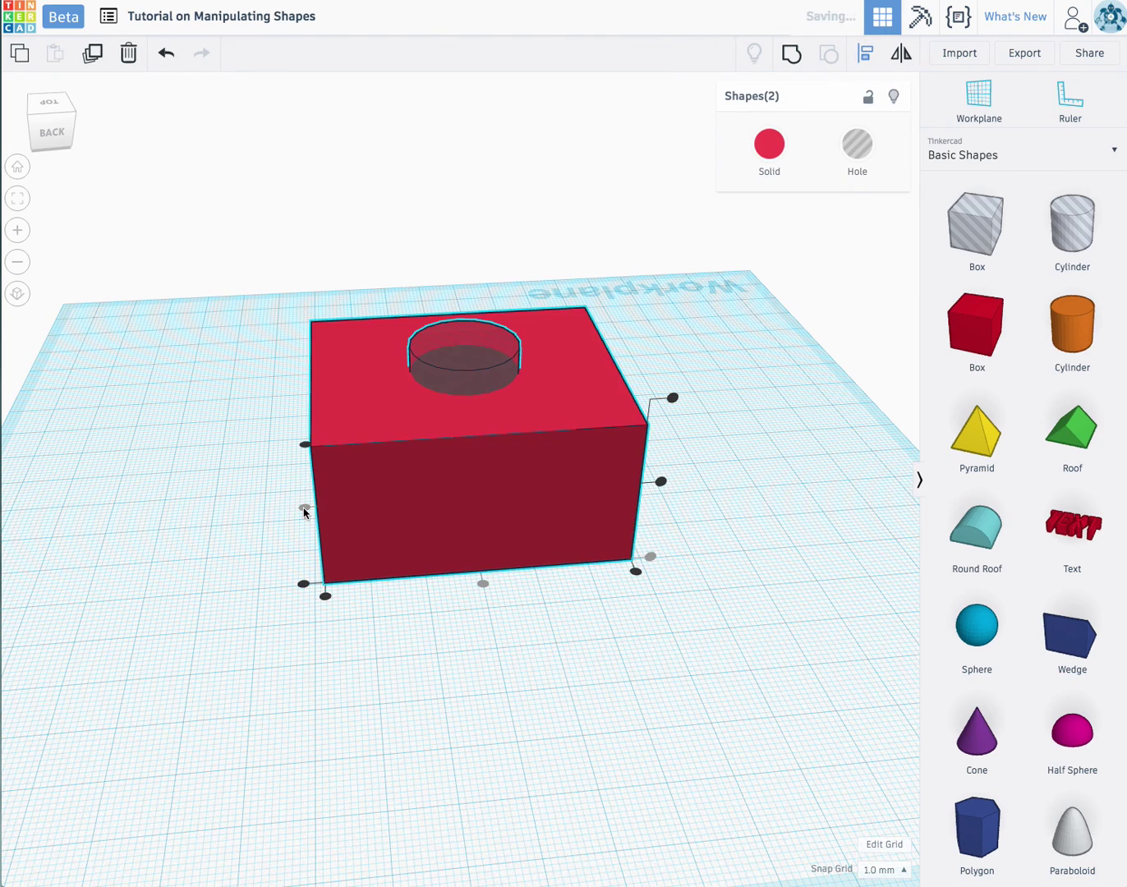
right_click_drag(591, 575, 415, 478)
Select the box and hole together and group them so the hole cuts the box.
left_click(682, 364)
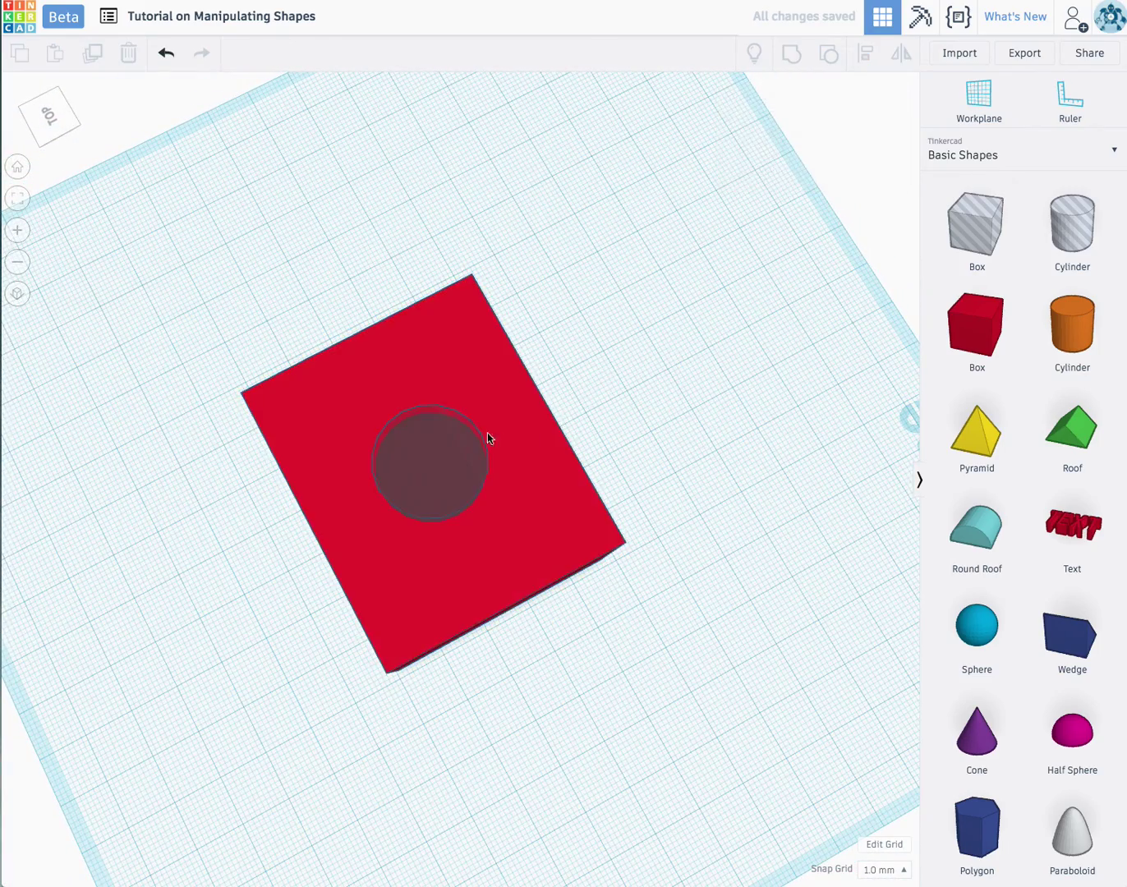
left_click(428, 449)
right_click_drag(443, 499, 478, 419)
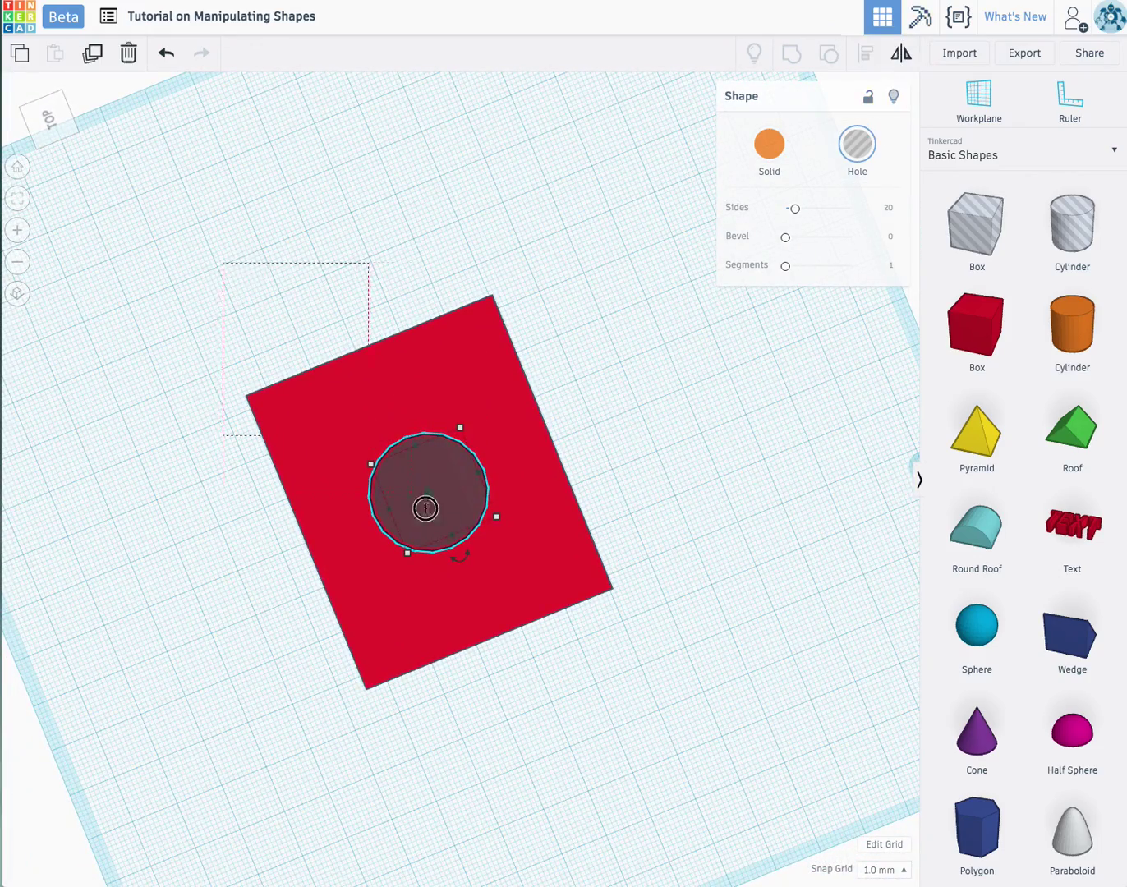
key("ctrl+a")
left_click(790, 54)
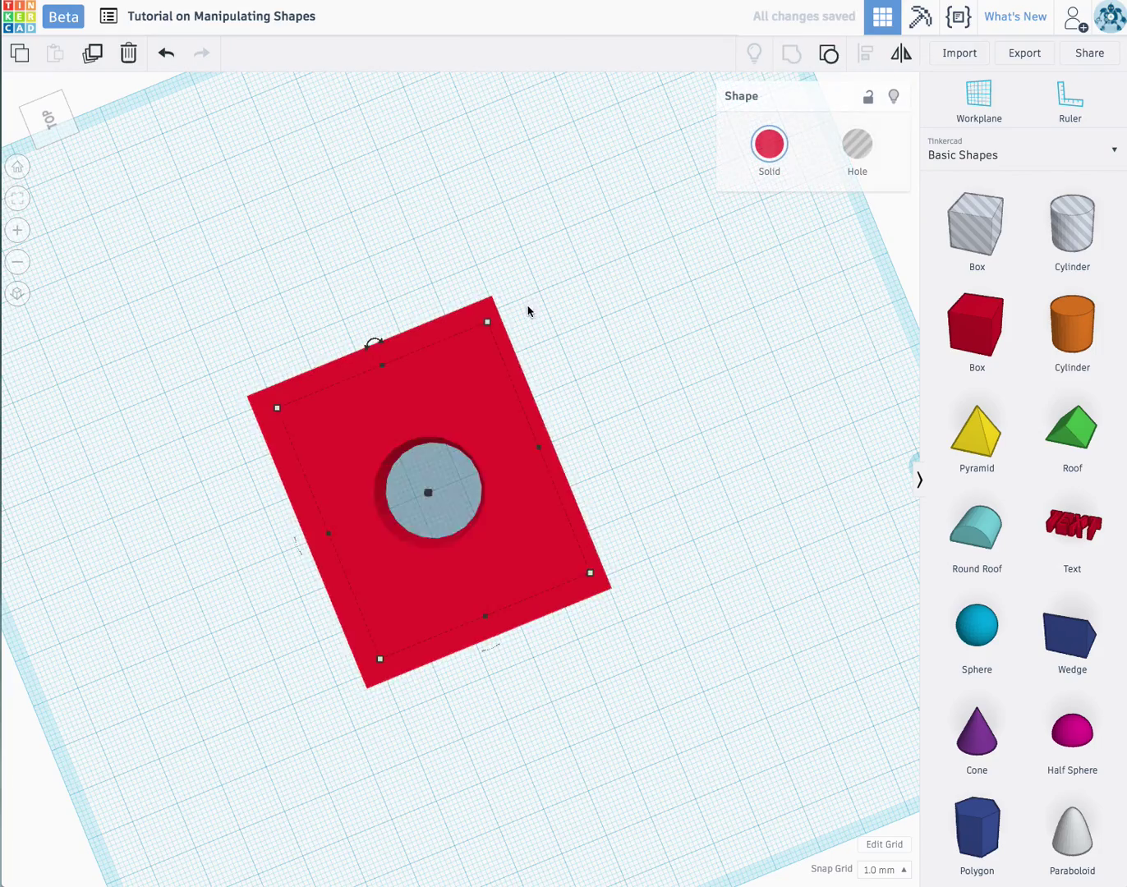
Stretch the grouped block up to 53.00 mm tall.
right_click_drag(528, 312, 177, 191)
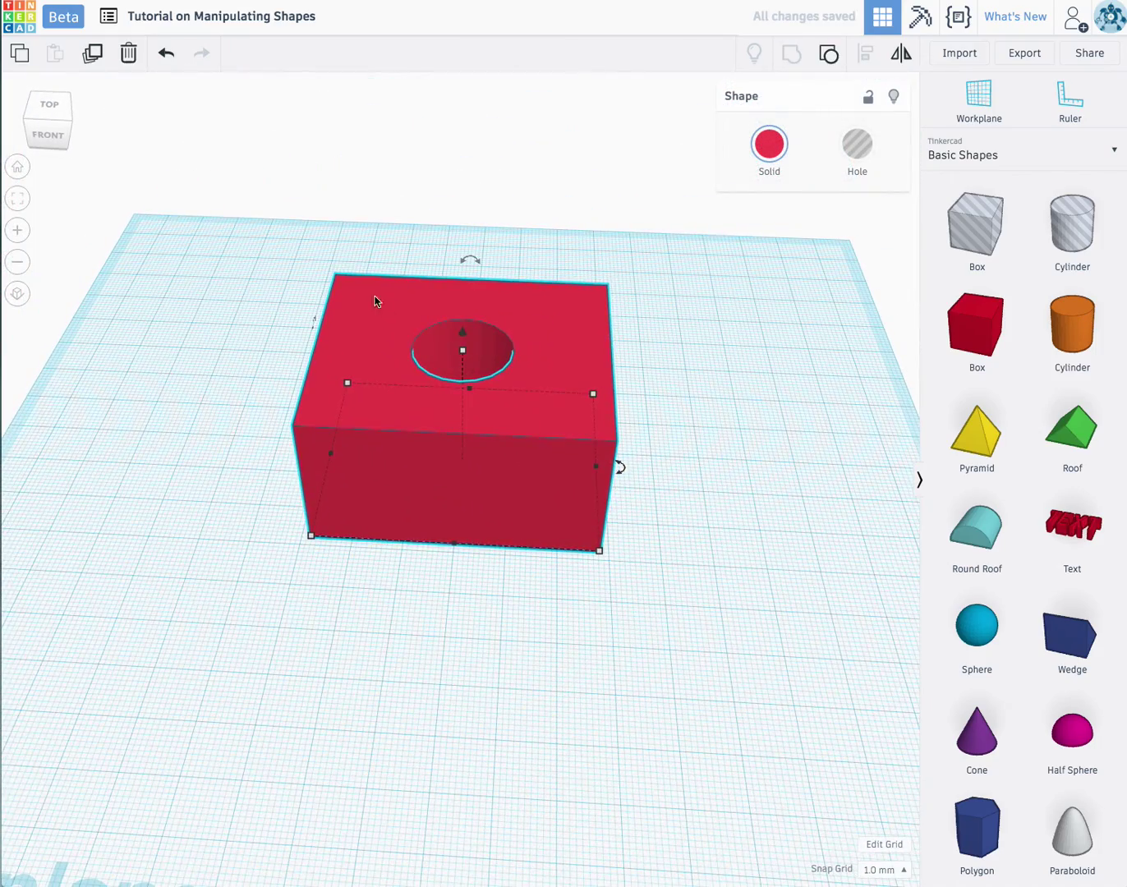
left_click_drag(463, 351, 462, 239)
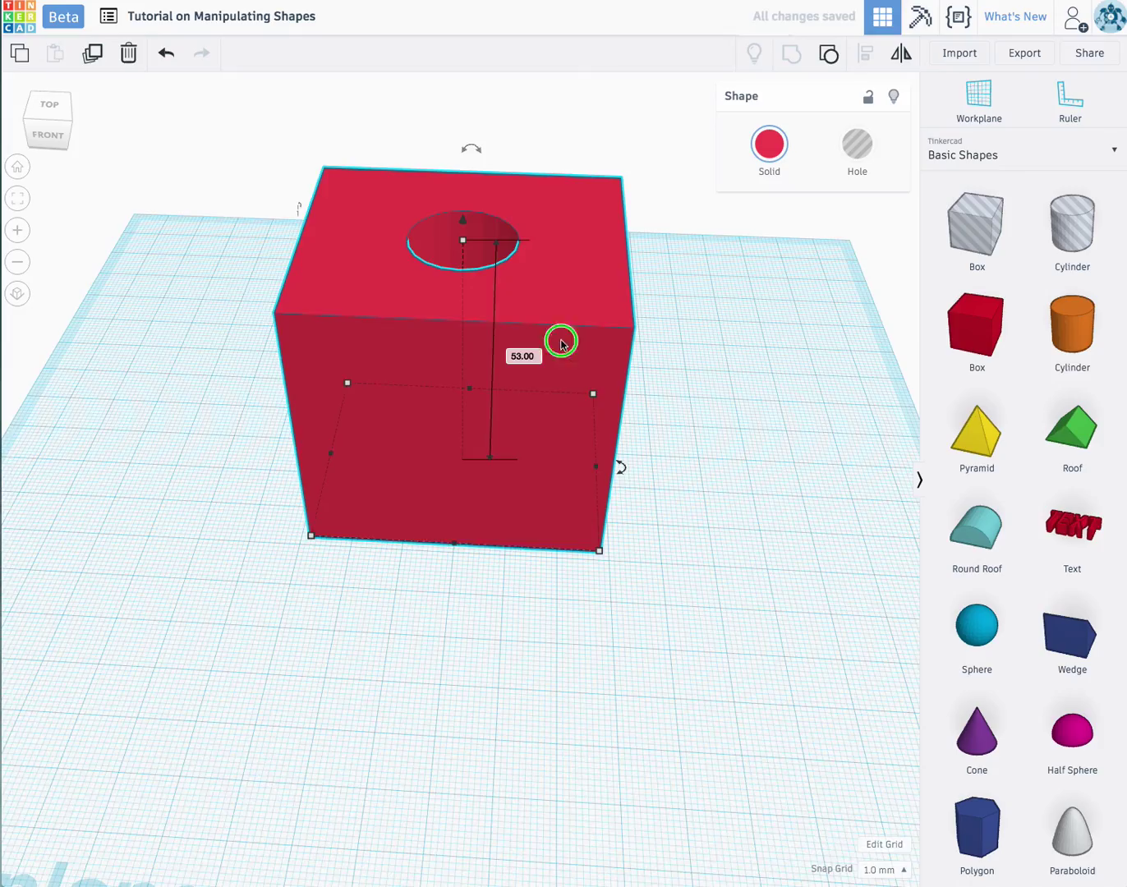
right_click_drag(558, 338, 389, 630)
Resize the holed block to 49.20 × 37.60 × 22.00 and lift it 14 mm off the workplane.
scroll(399, 399, "down", 2)
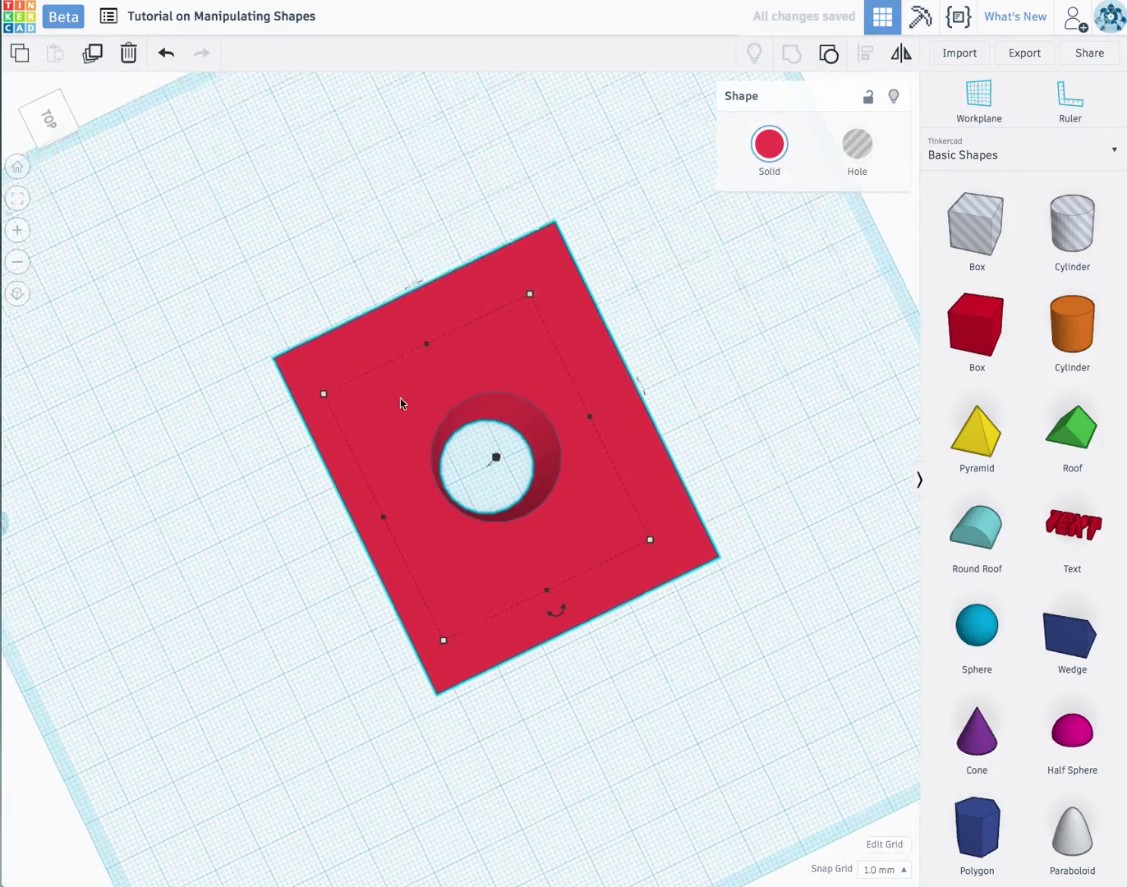
scroll(722, 466, "down", 5)
scroll(693, 465, "down", 3)
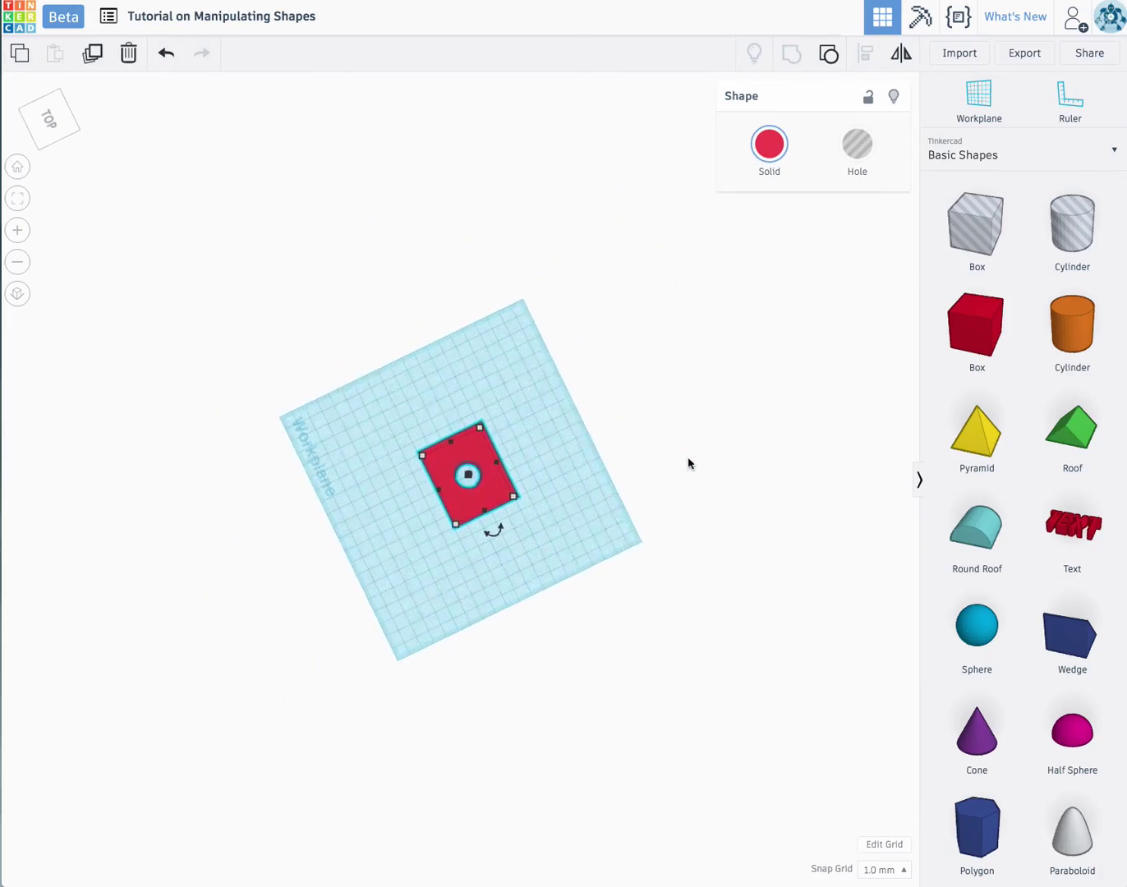
scroll(547, 469, "down", 1)
scroll(527, 466, "up", 5)
scroll(526, 463, "up", 3)
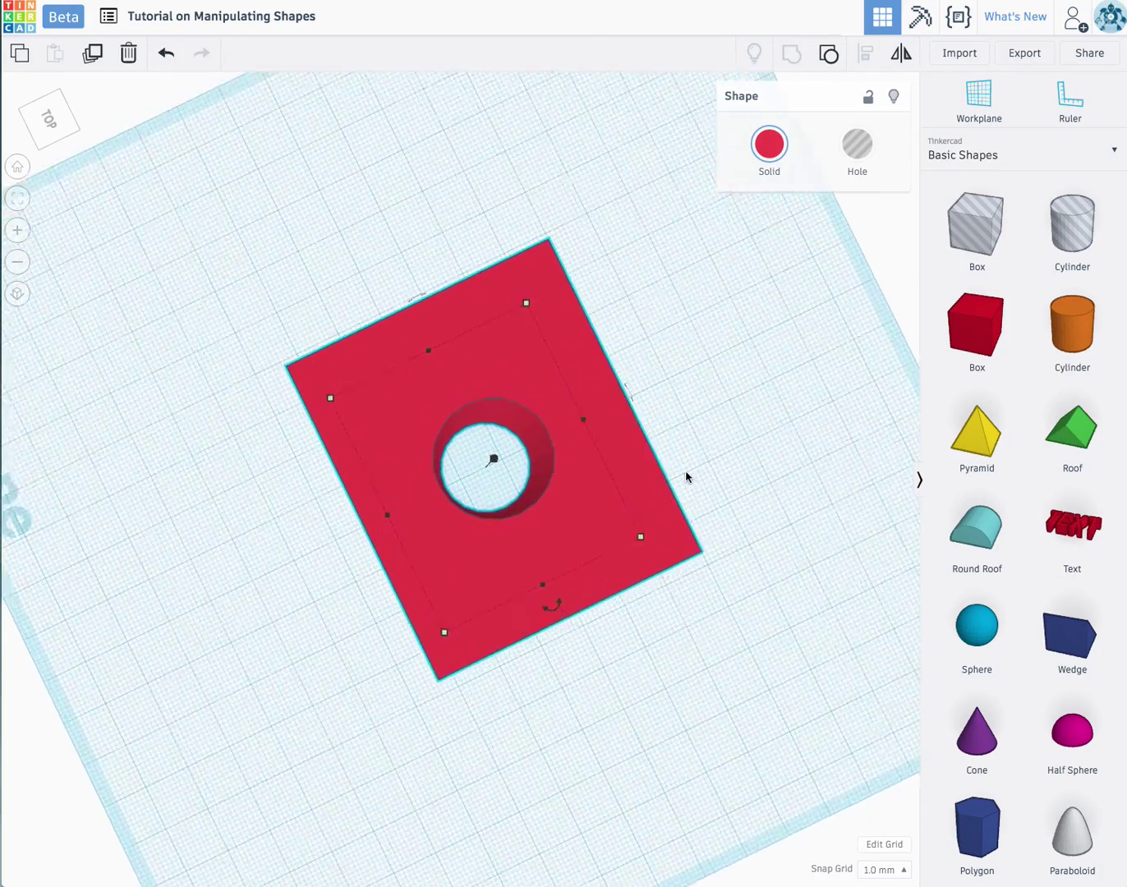
mouse_move(667, 547)
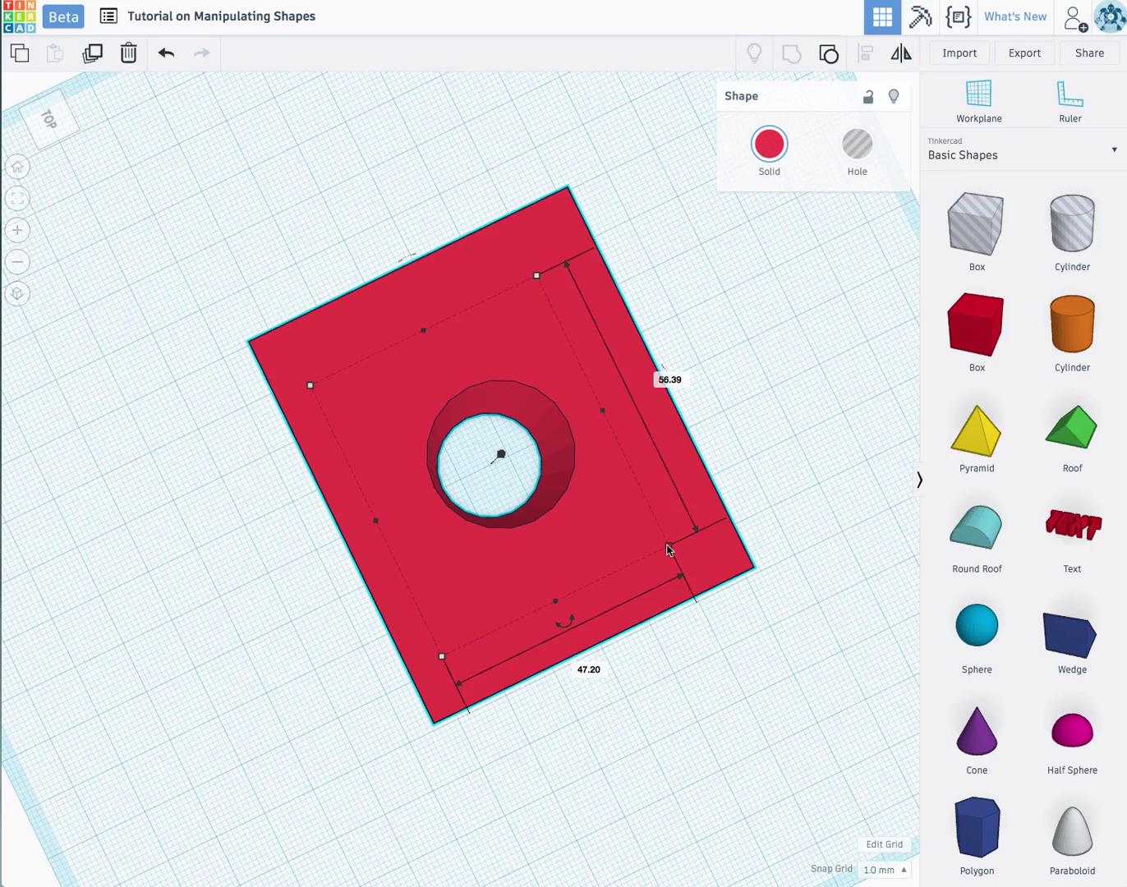
left_click_drag(669, 548, 607, 541)
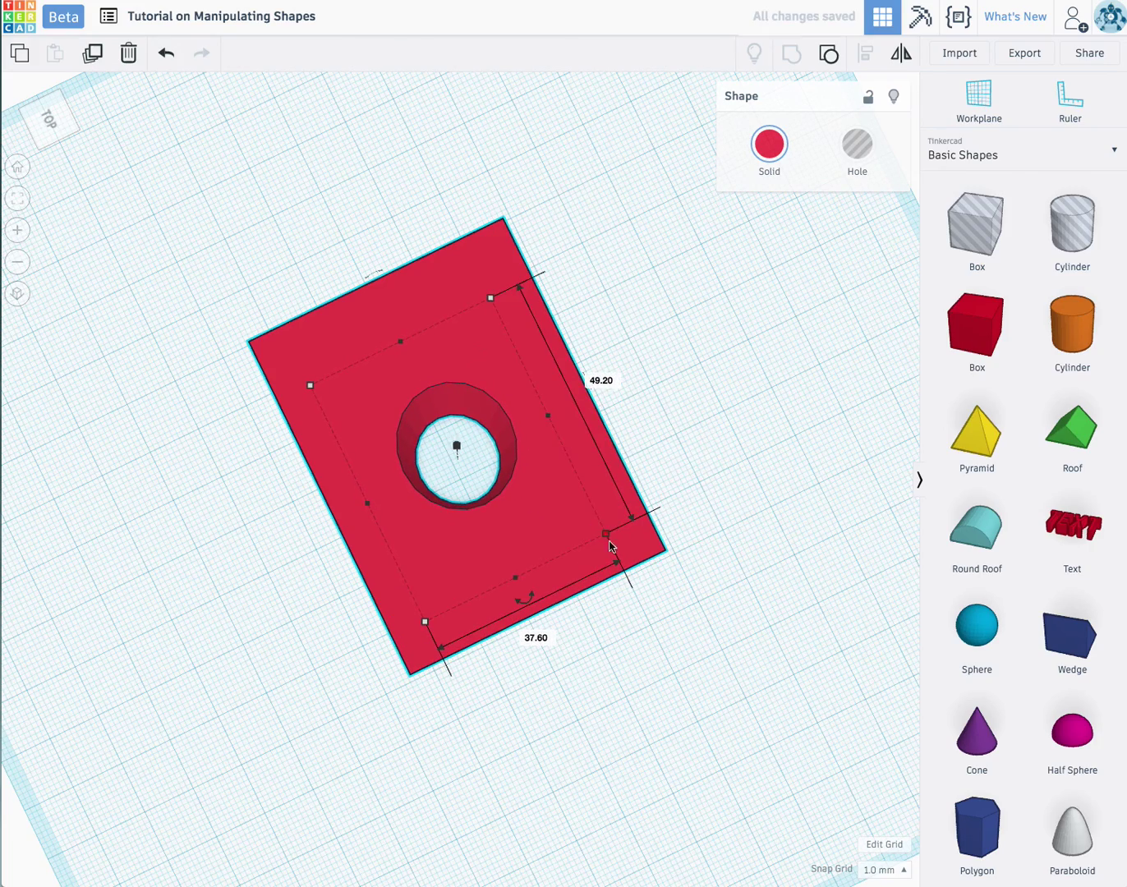
right_click_drag(609, 541, 470, 276)
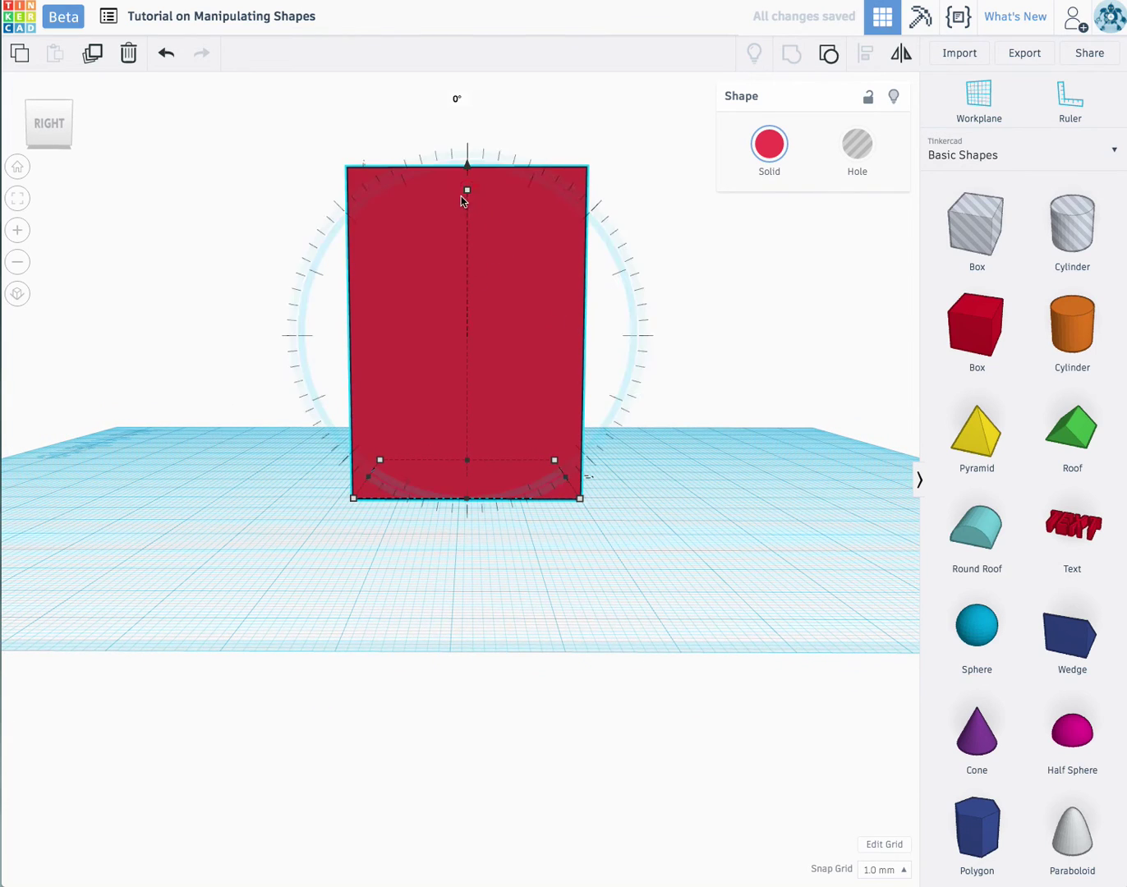
left_click_drag(465, 190, 465, 260)
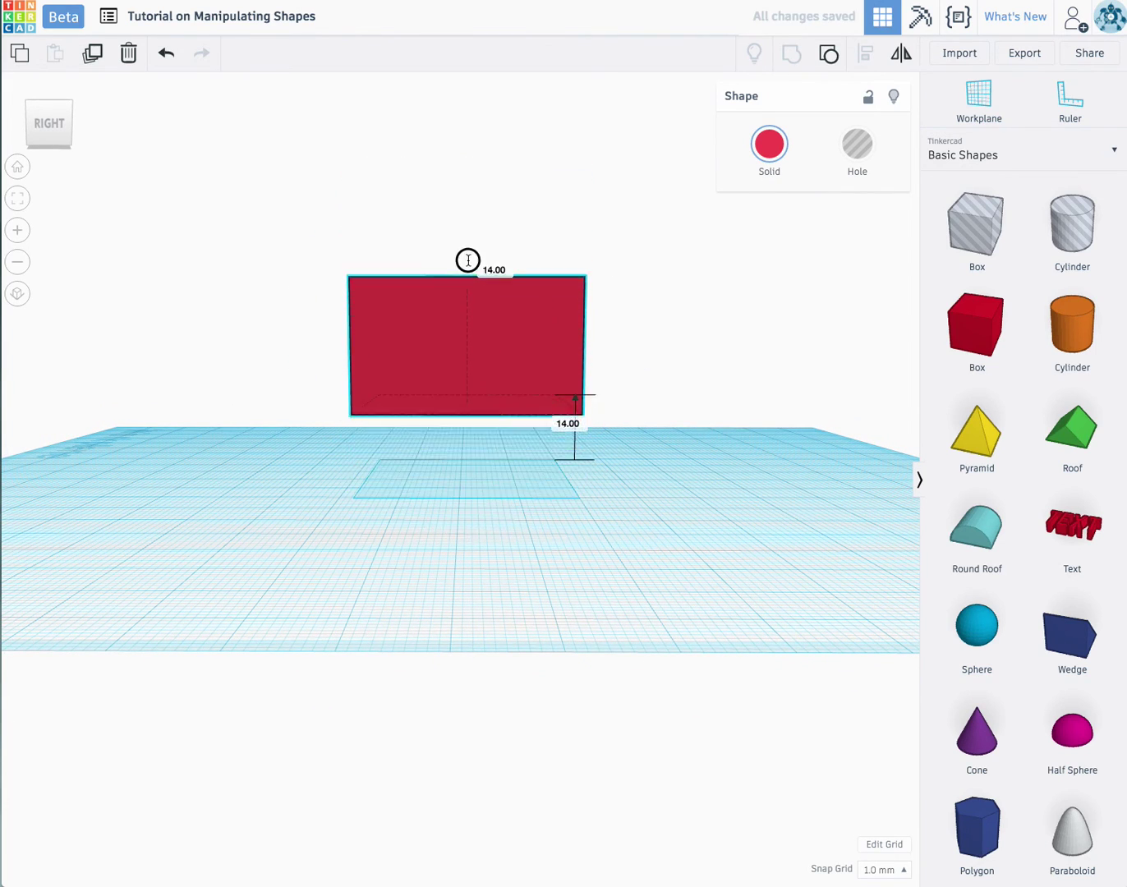
right_click_drag(481, 377, 165, 534)
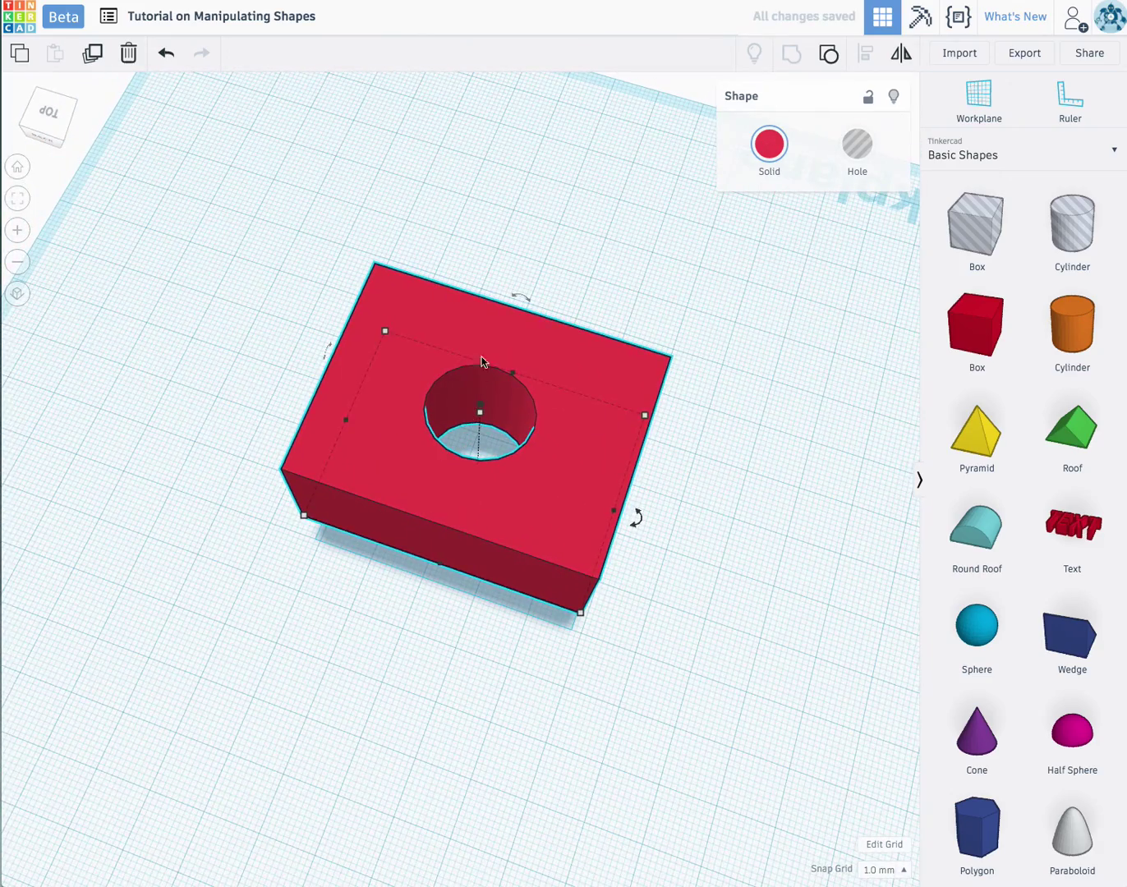
Tilt the holed box to -45°, then to roughly -130° and -135°.
mouse_move(519, 296)
left_click_drag(520, 297, 481, 310)
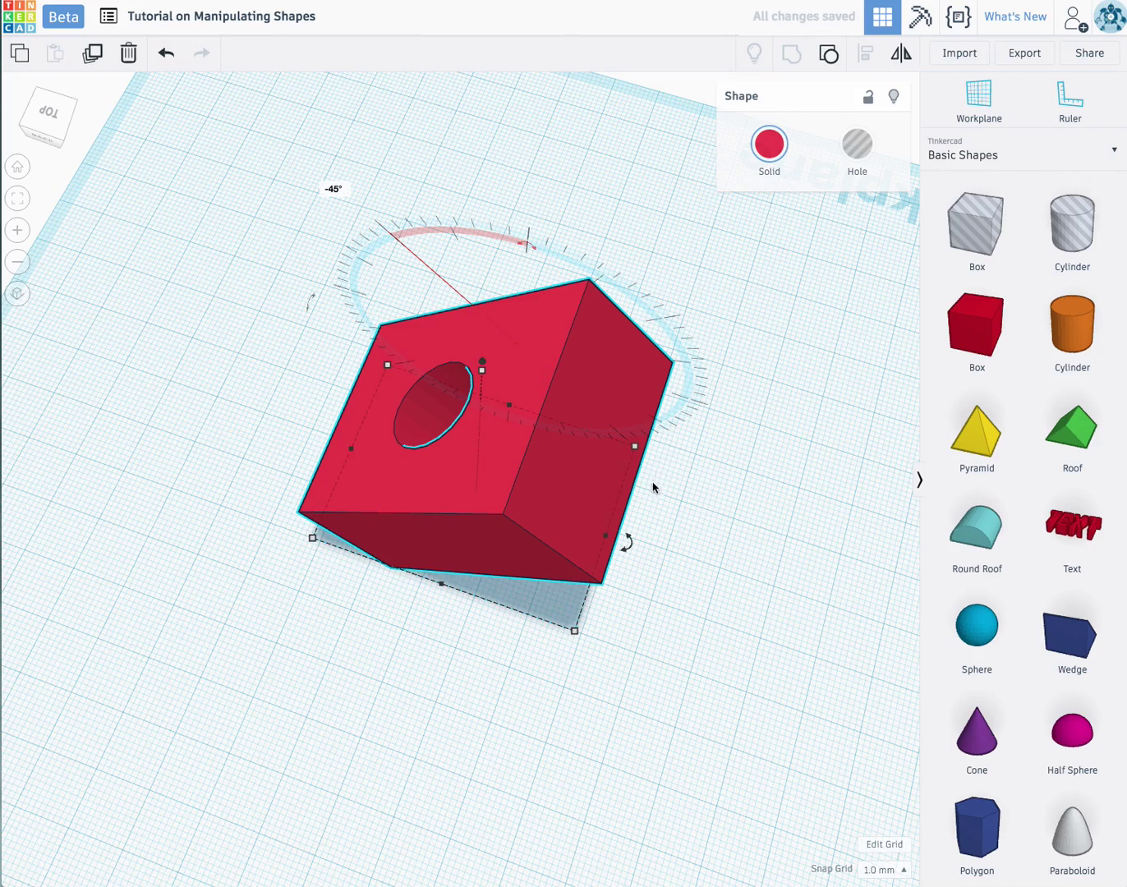
left_click_drag(630, 538, 357, 580)
scroll(348, 580, "up", 2)
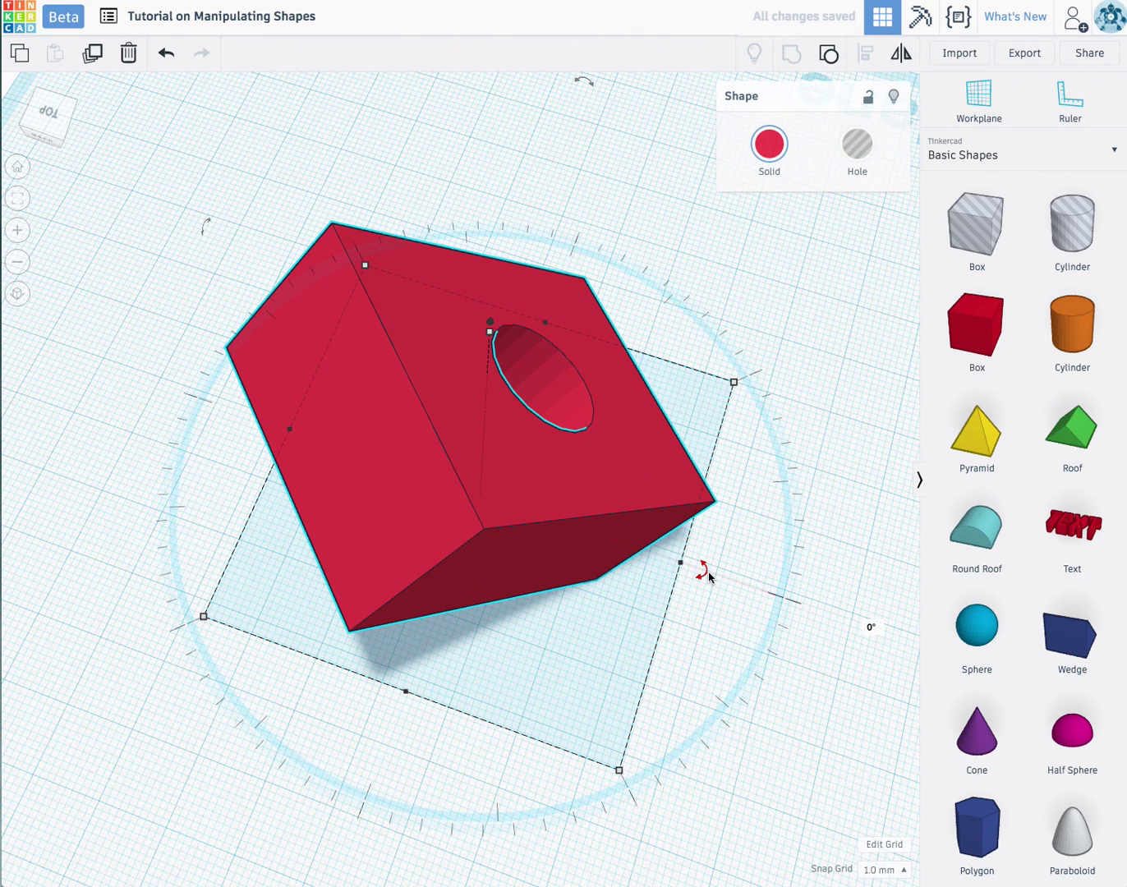
left_click_drag(703, 577, 355, 565)
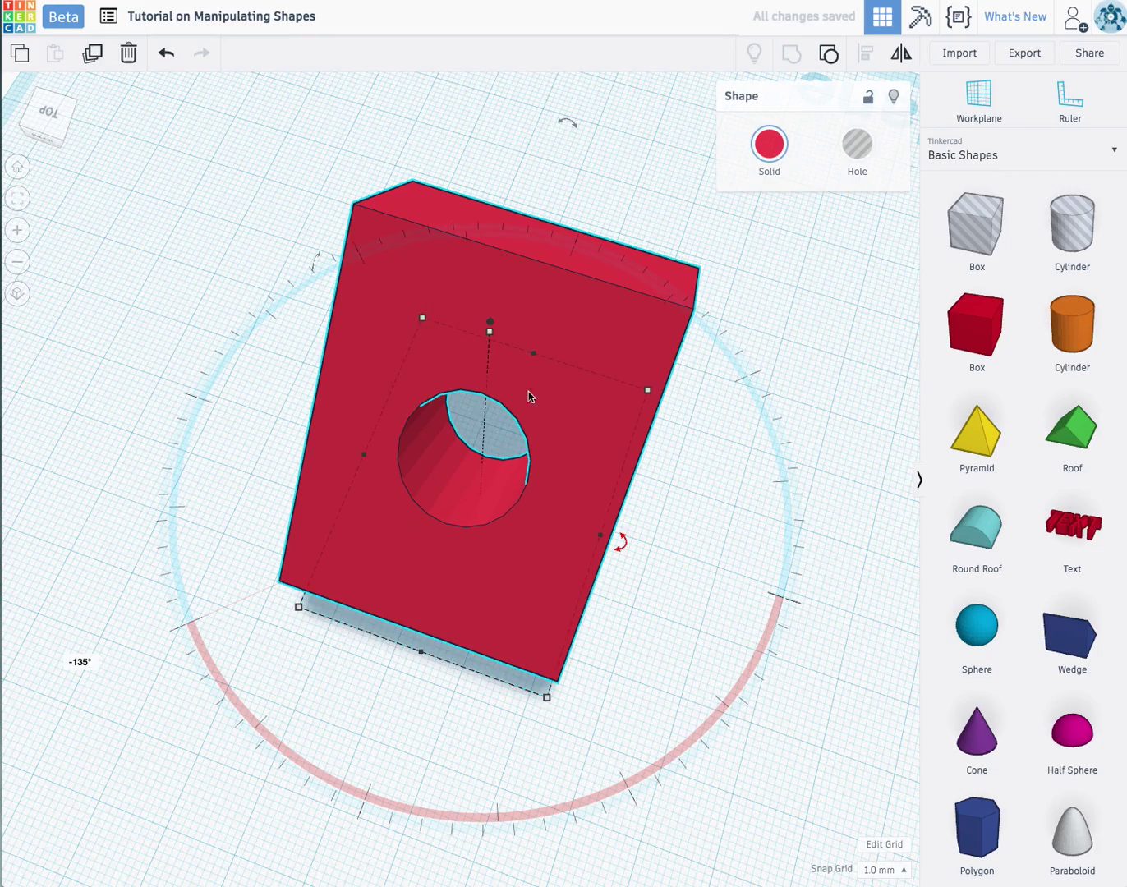
right_click_drag(532, 396, 265, 353)
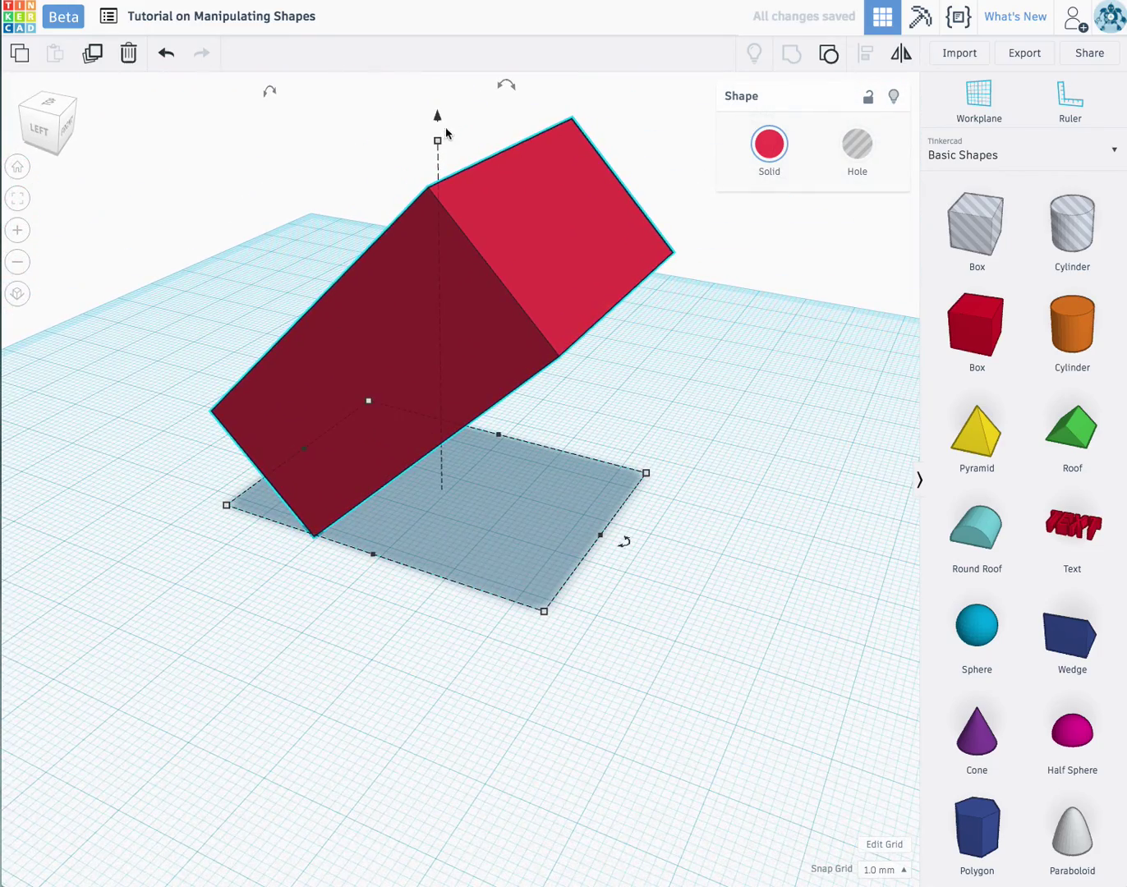
Rotate the box back upright and lower it onto the workplane.
left_click_drag(502, 87, 603, 171)
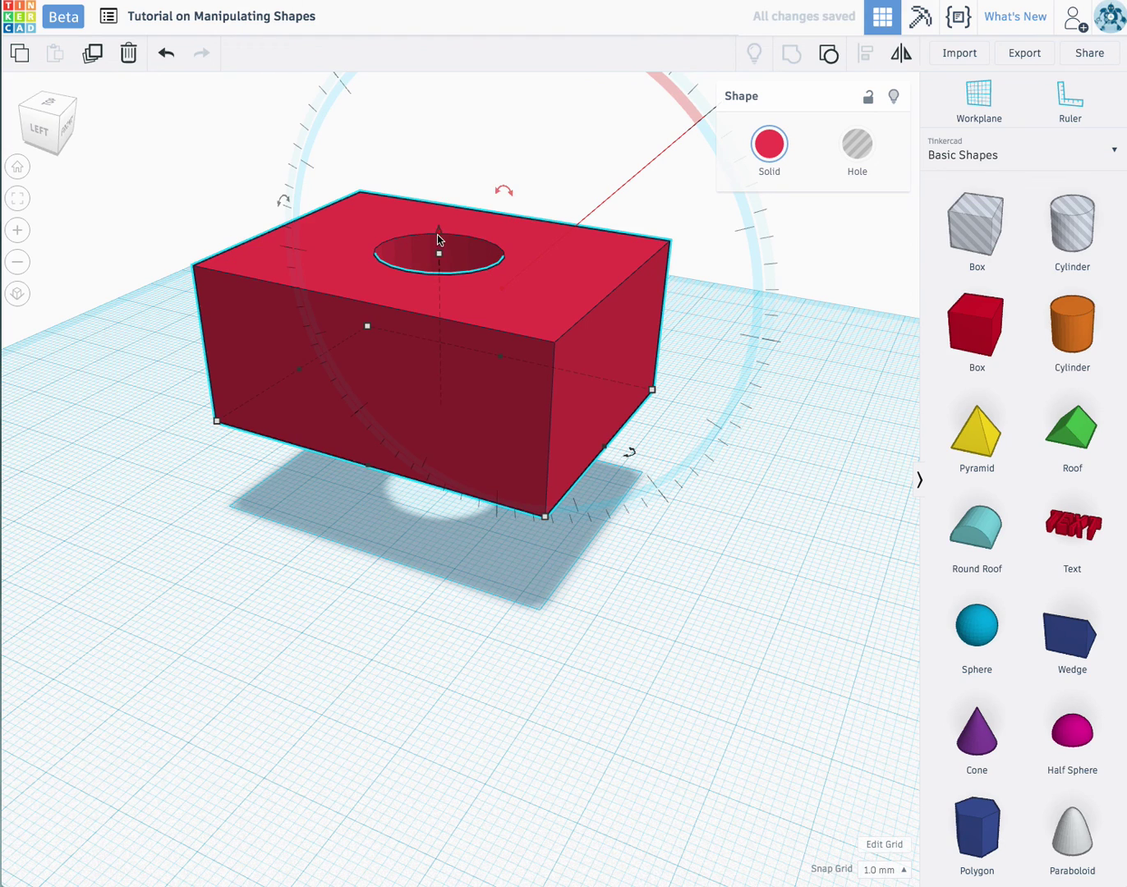
left_click_drag(437, 239, 449, 340)
right_click_drag(719, 439, 578, 441)
scroll(571, 448, "down", 5)
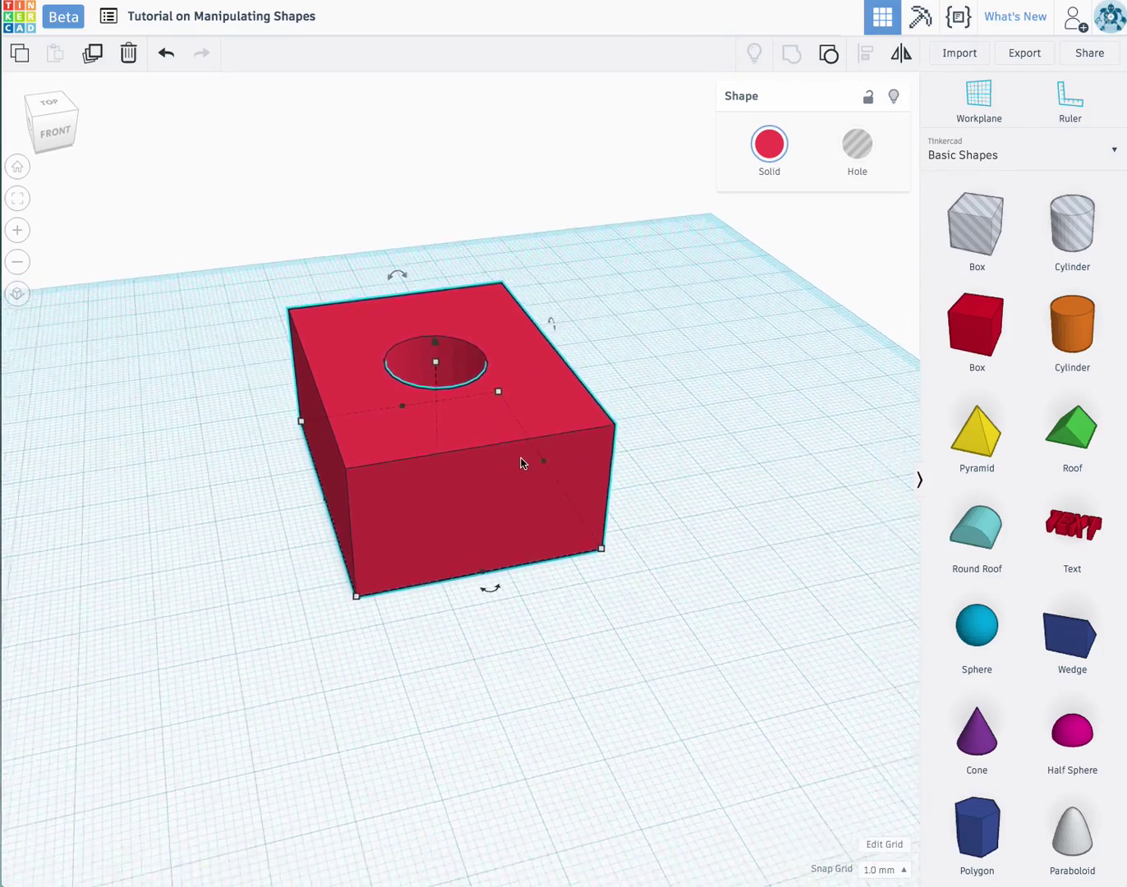
right_click_drag(566, 475, 491, 472)
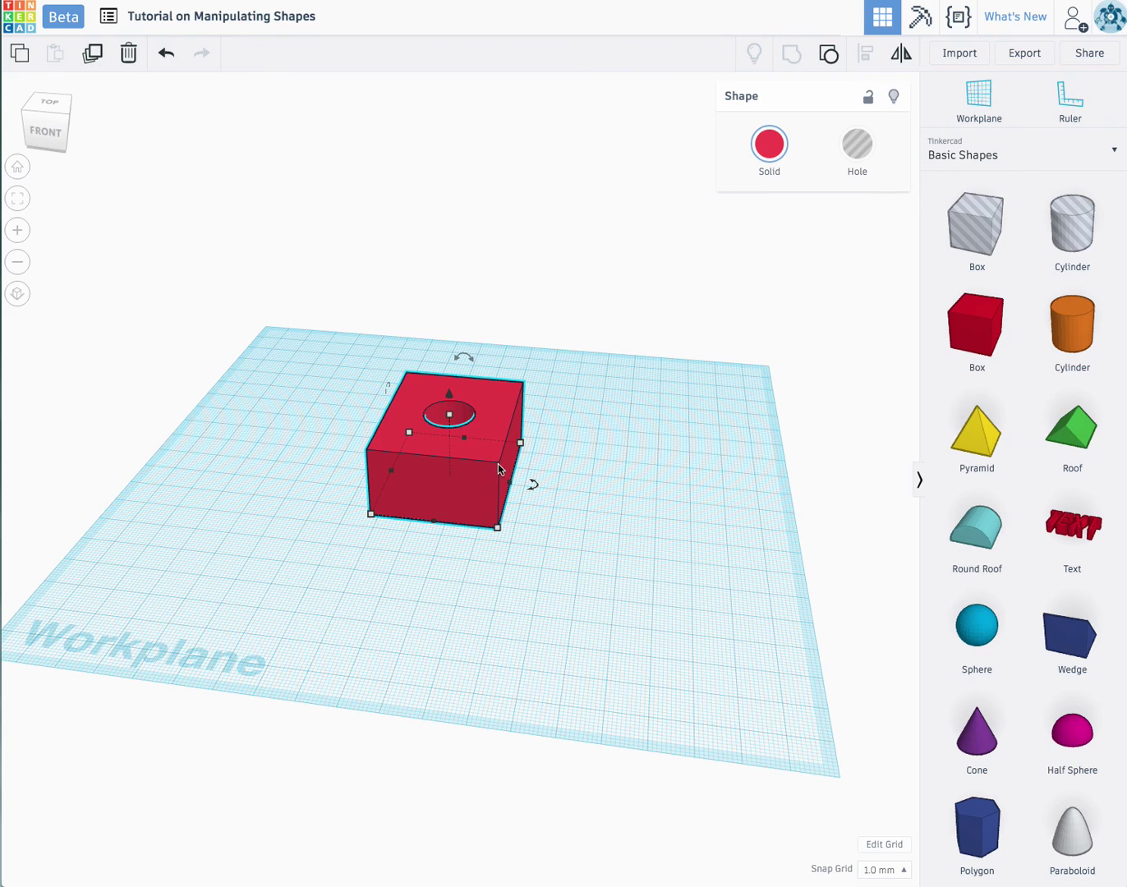